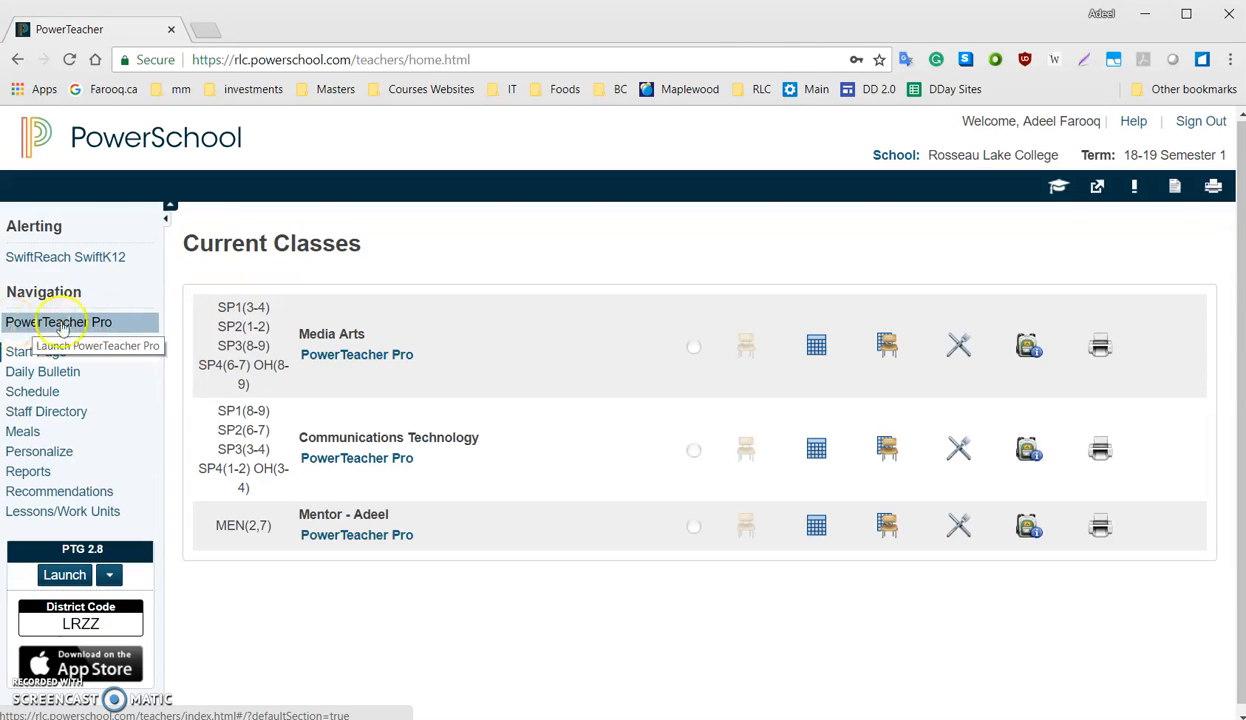
# Open PowerTeacher Pro and select the Media Arts class for S1 of 2018-2019
pyautogui.click(92, 323)
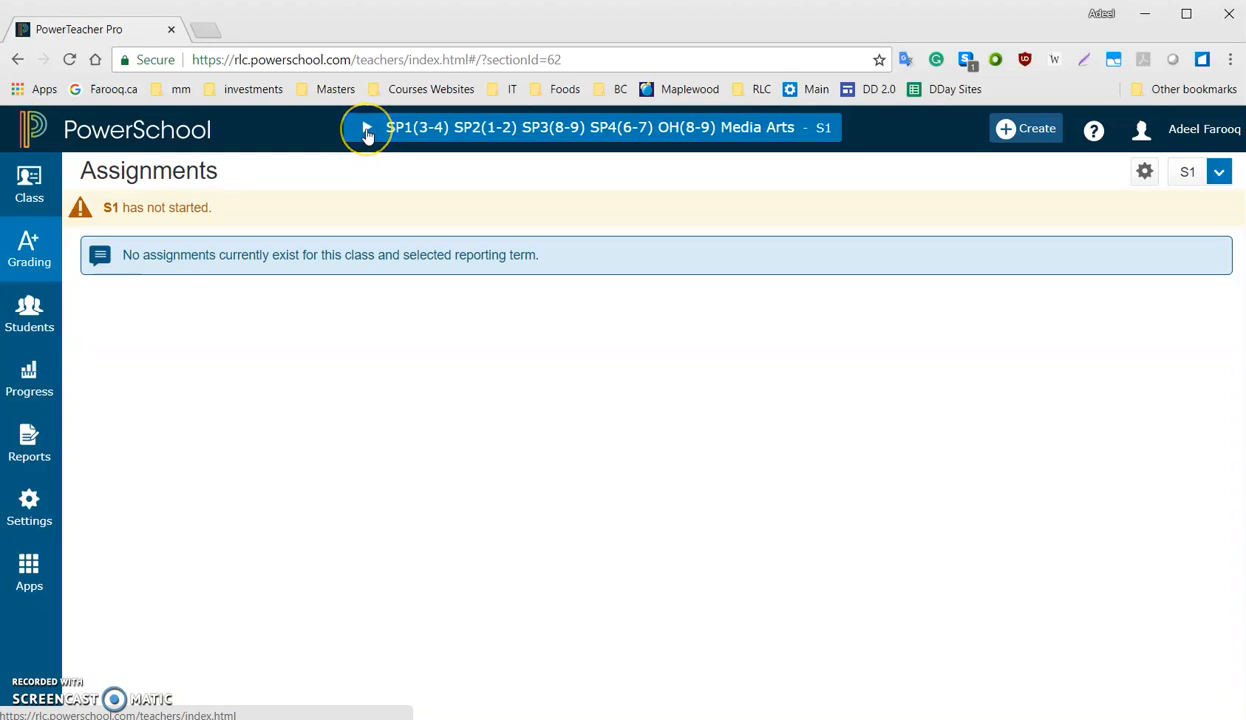
pyautogui.click(367, 133)
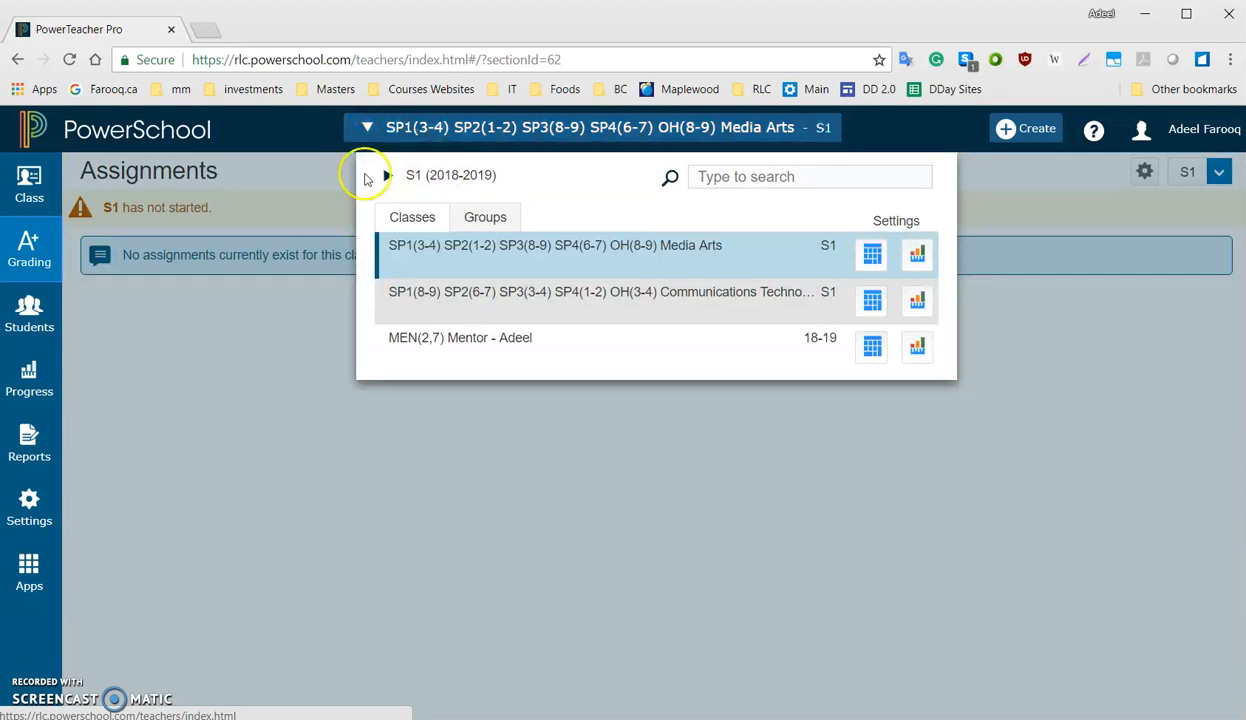
pyautogui.click(386, 177)
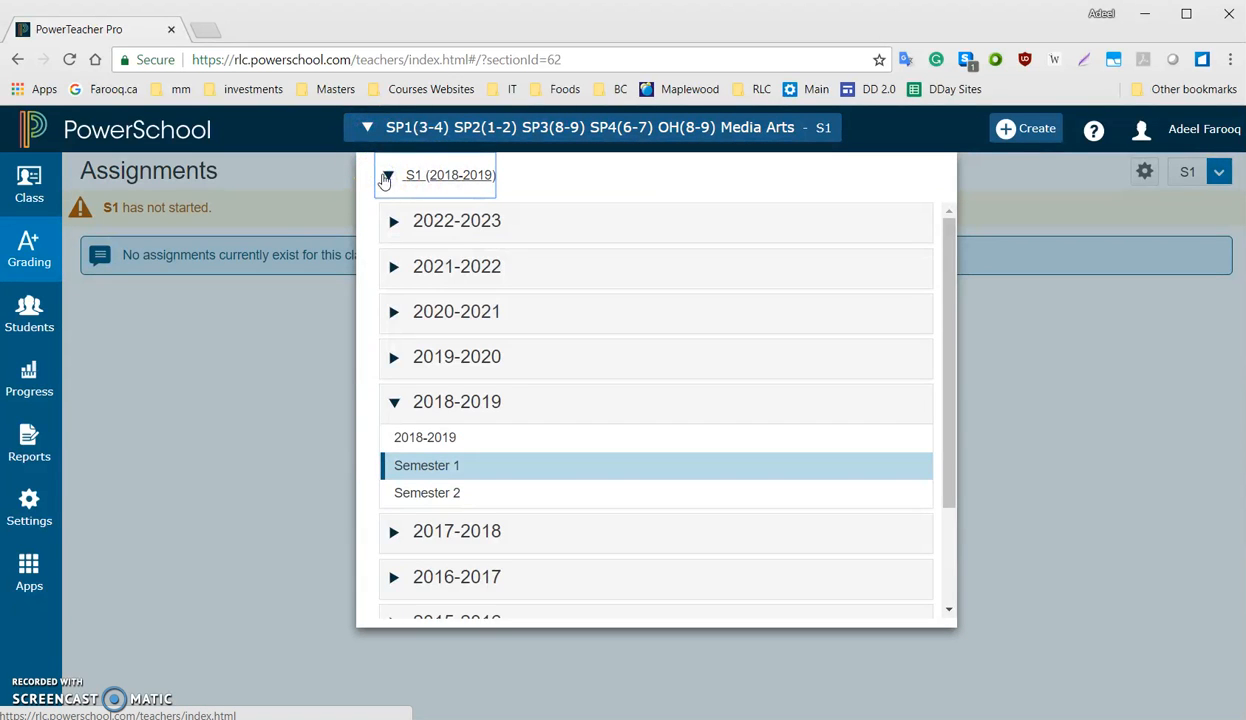
pyautogui.click(385, 178)
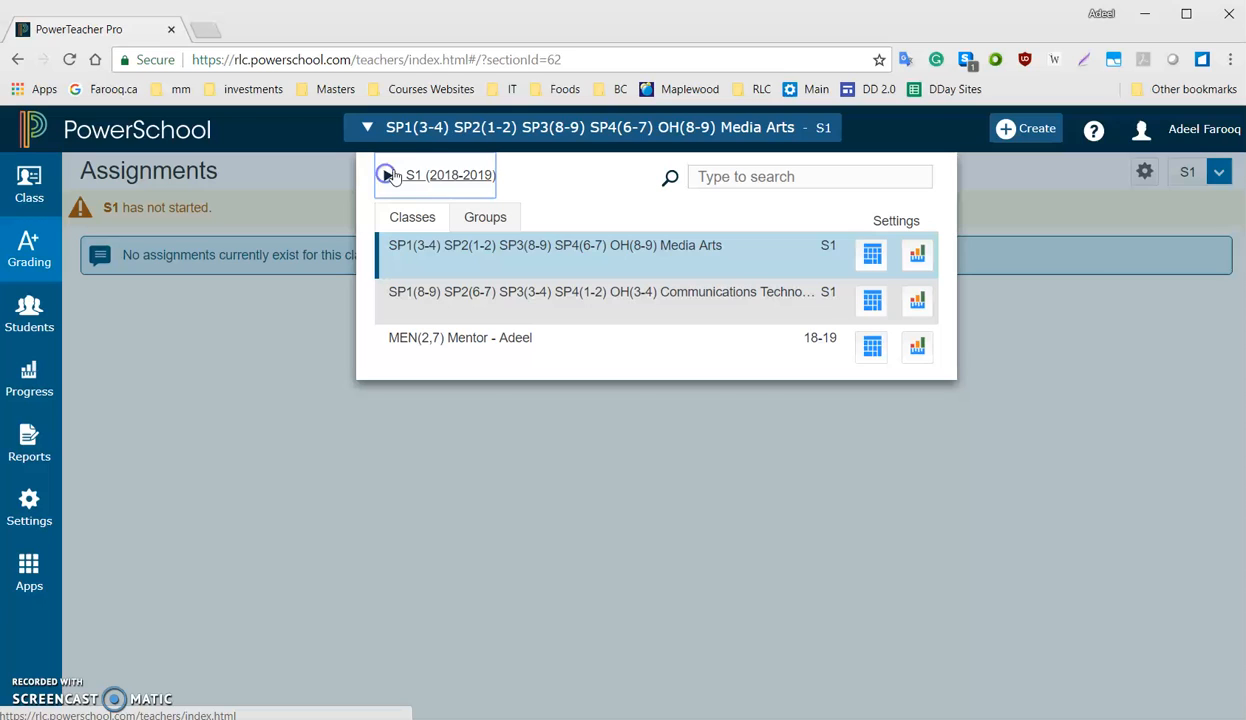
pyautogui.click(688, 249)
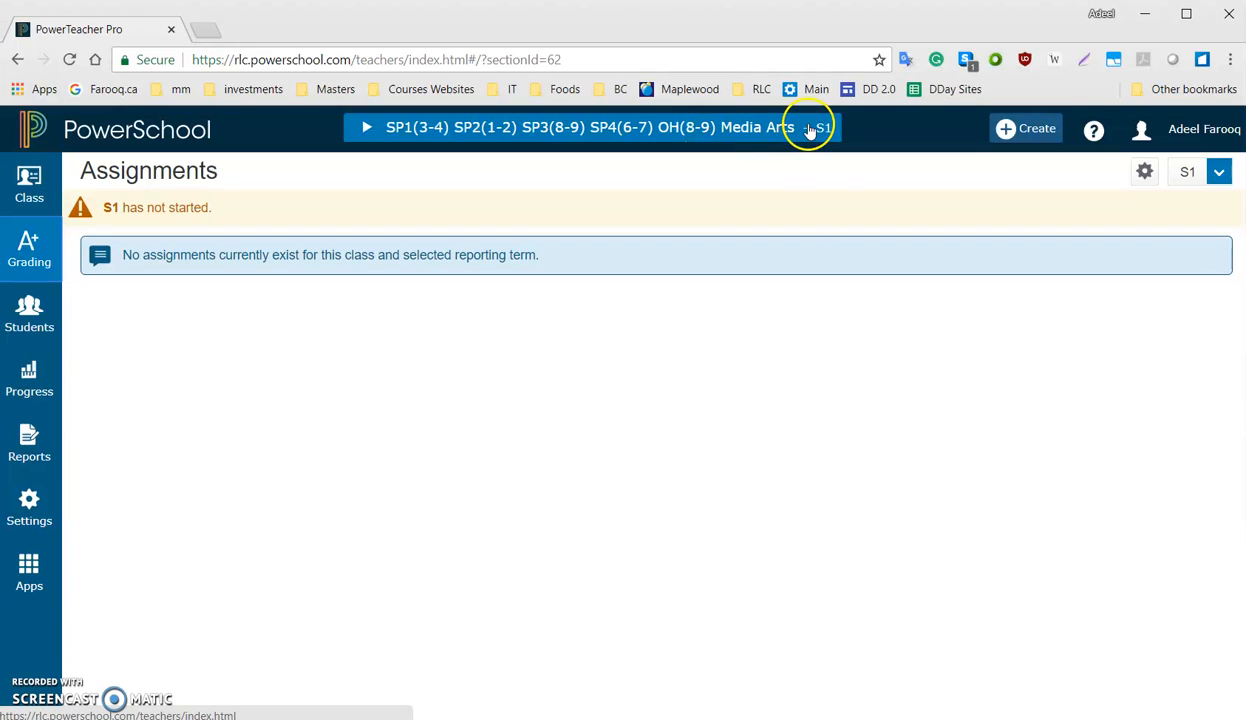
# Start creating a category and review the list of all existing categories
pyautogui.click(1018, 130)
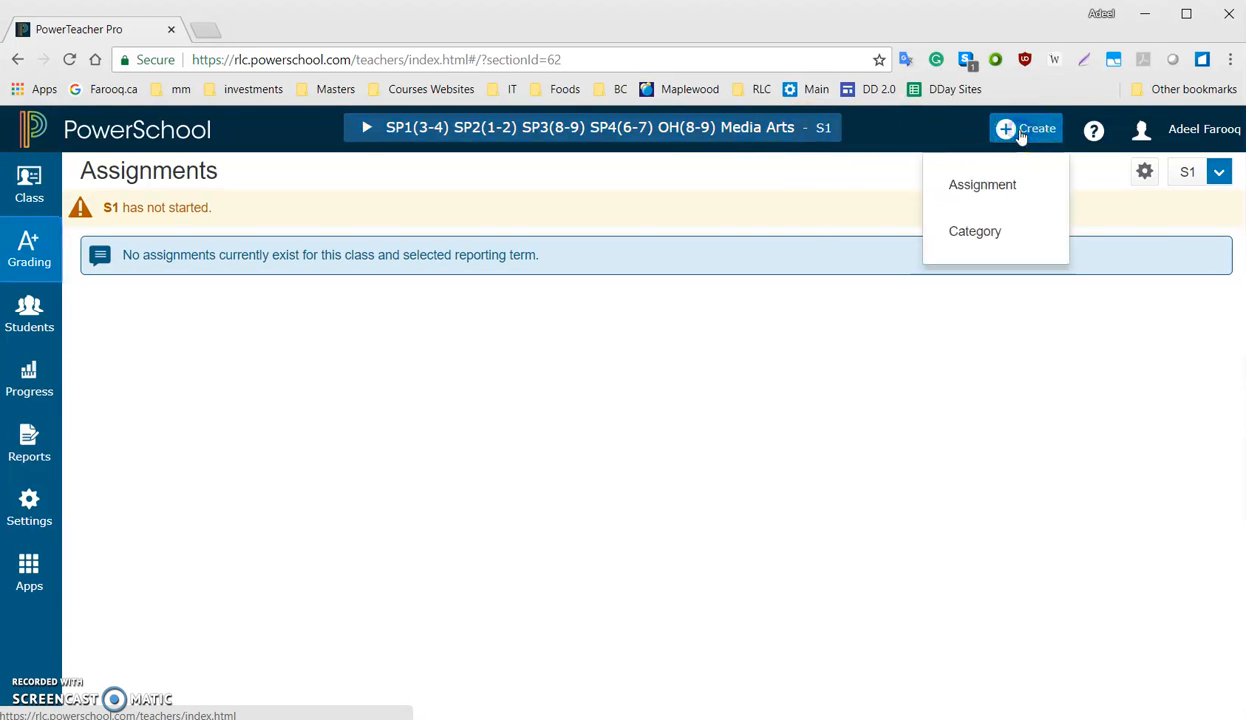
pyautogui.click(973, 238)
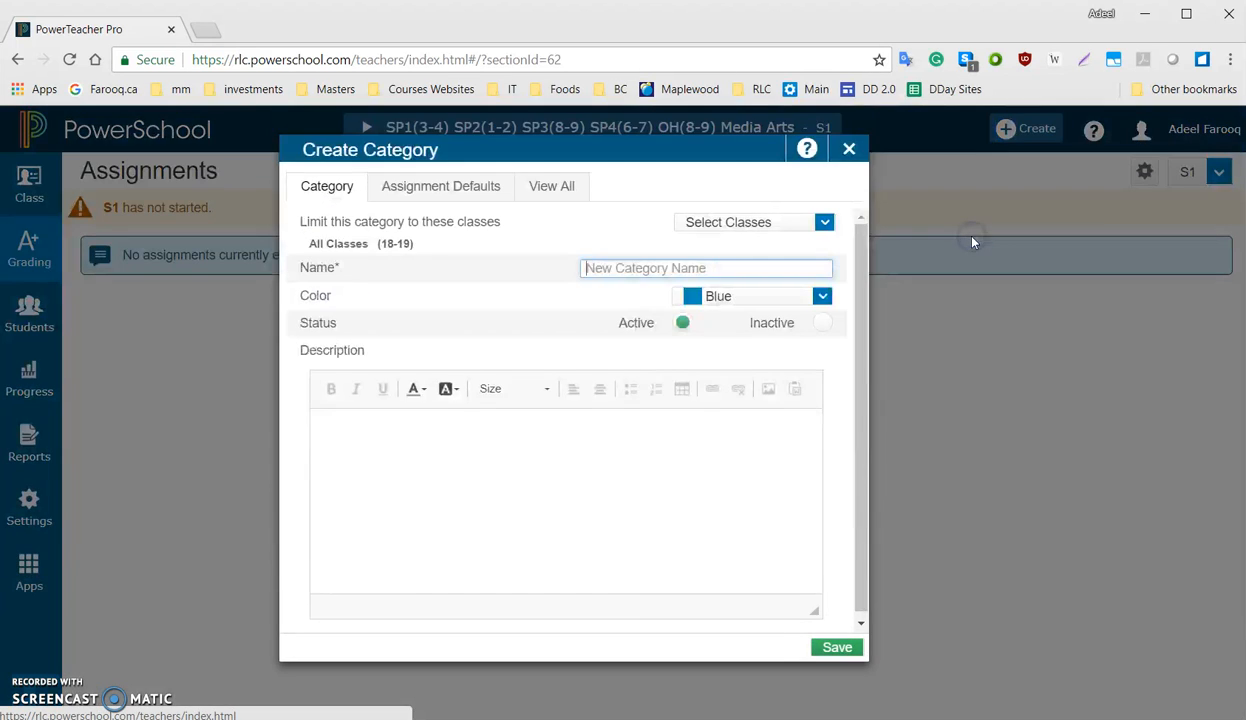
pyautogui.click(548, 192)
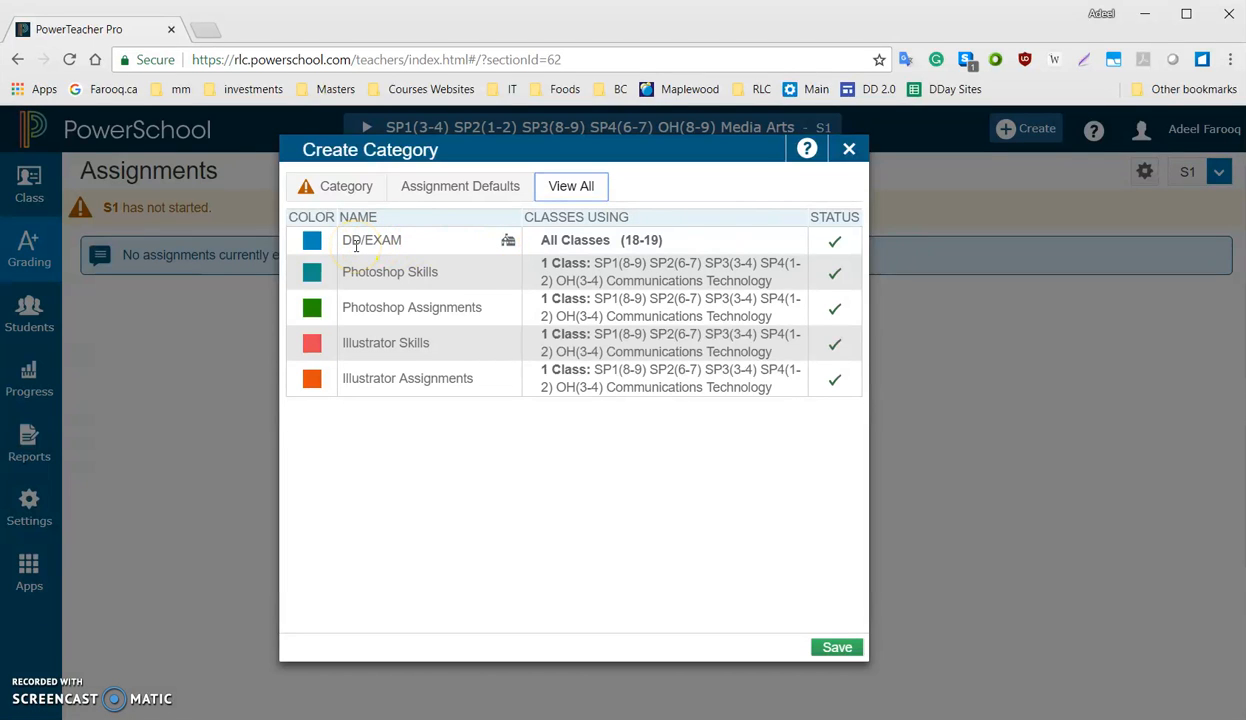
# Return to the new category's details and limit the category to the Media Arts class
pyautogui.click(350, 191)
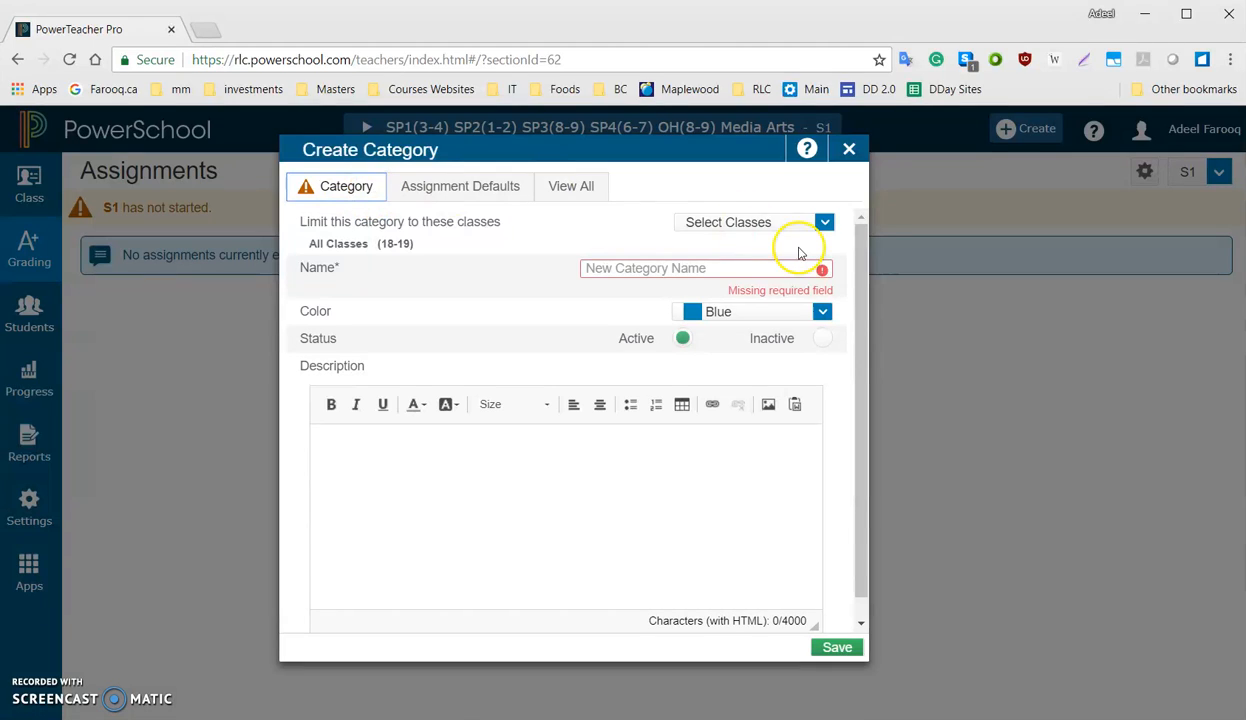
pyautogui.click(824, 223)
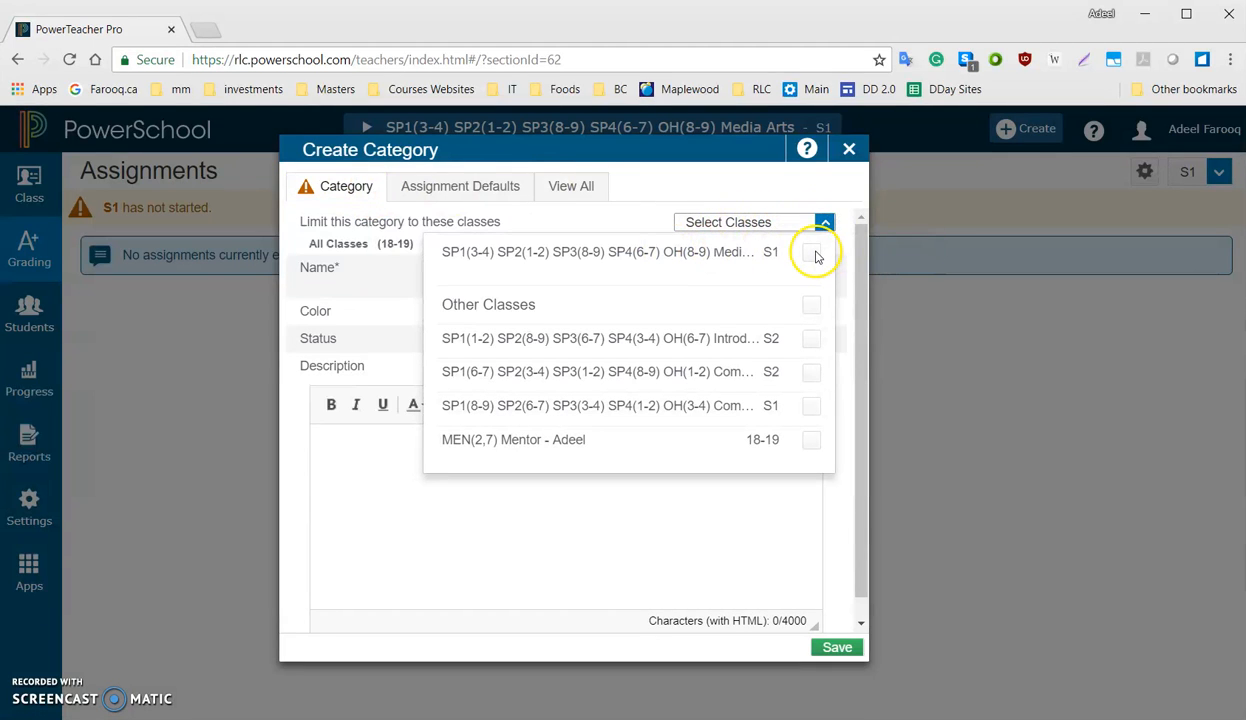
pyautogui.click(811, 256)
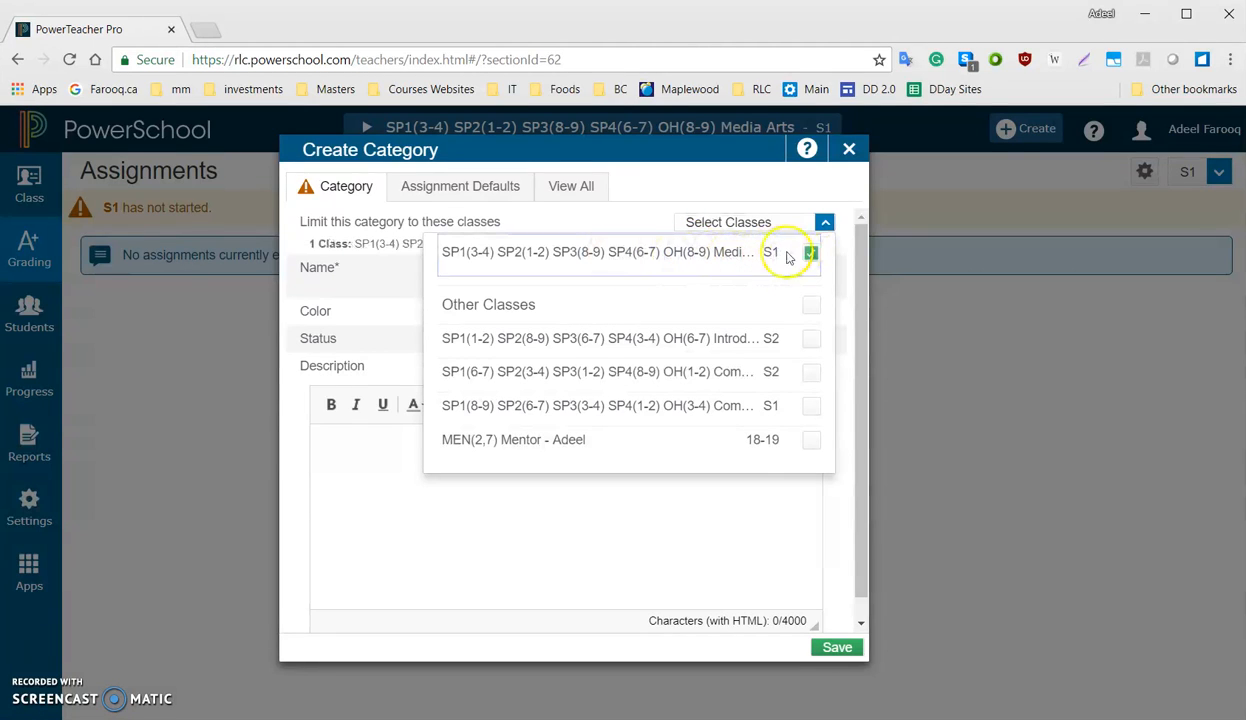
pyautogui.click(823, 223)
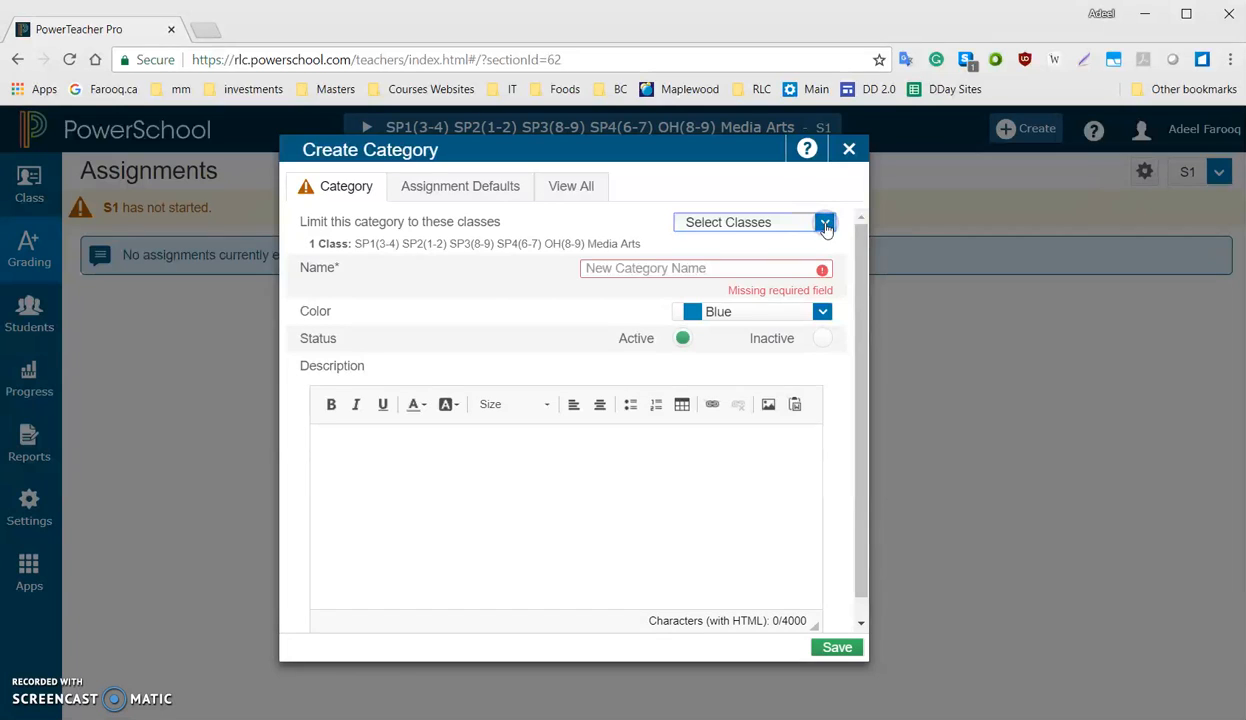
# Name the category Advertising Design, set its color to Teal, and save it
pyautogui.click(622, 268)
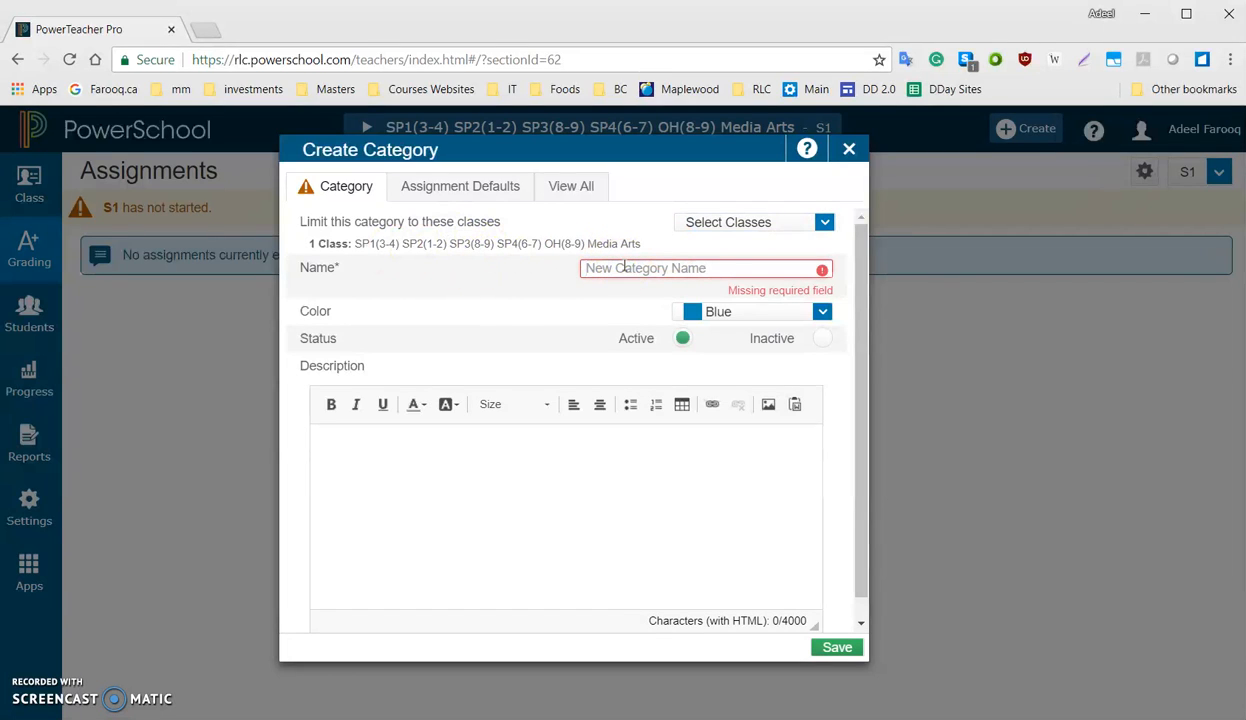
pyautogui.write('Advertising Design')
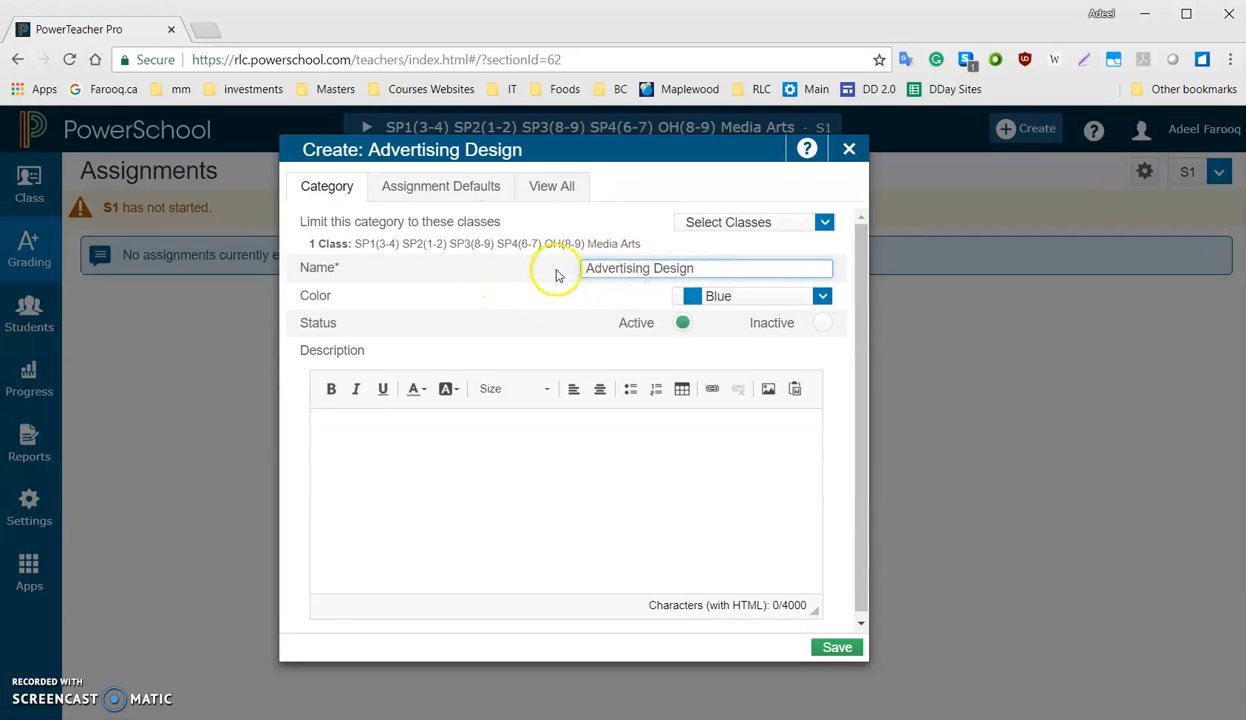
pyautogui.click(703, 299)
pyautogui.click(727, 355)
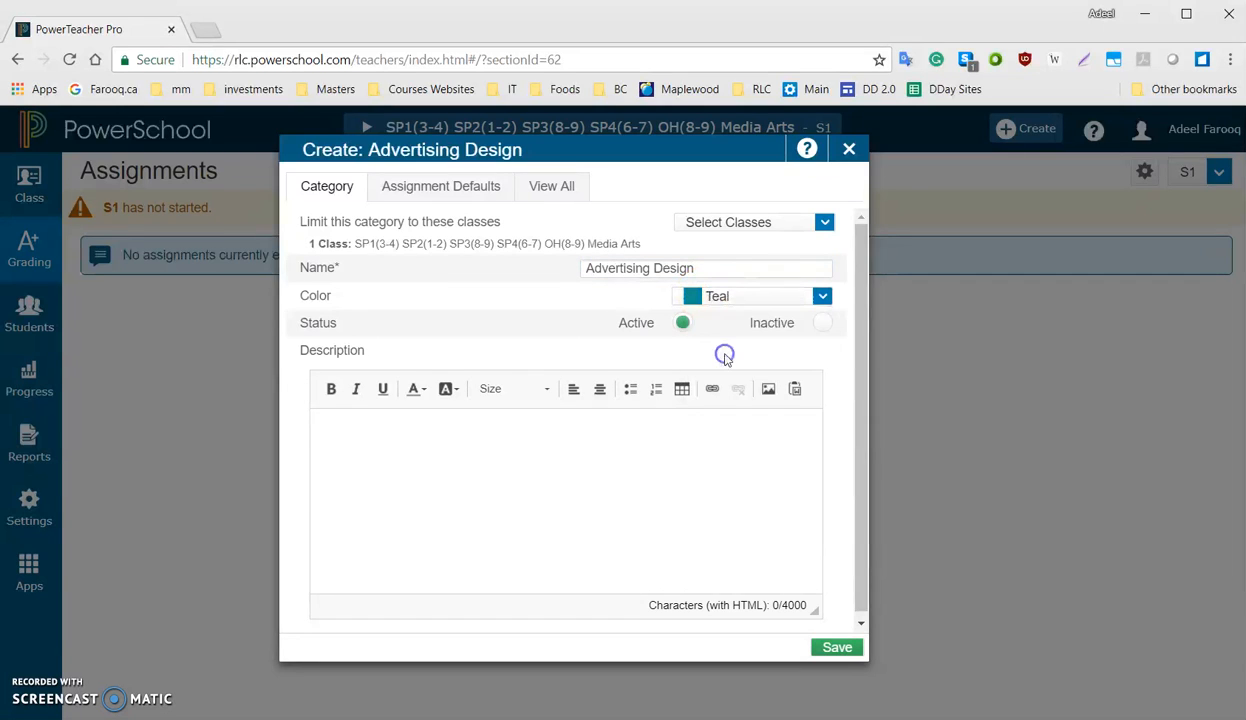
pyautogui.click(721, 296)
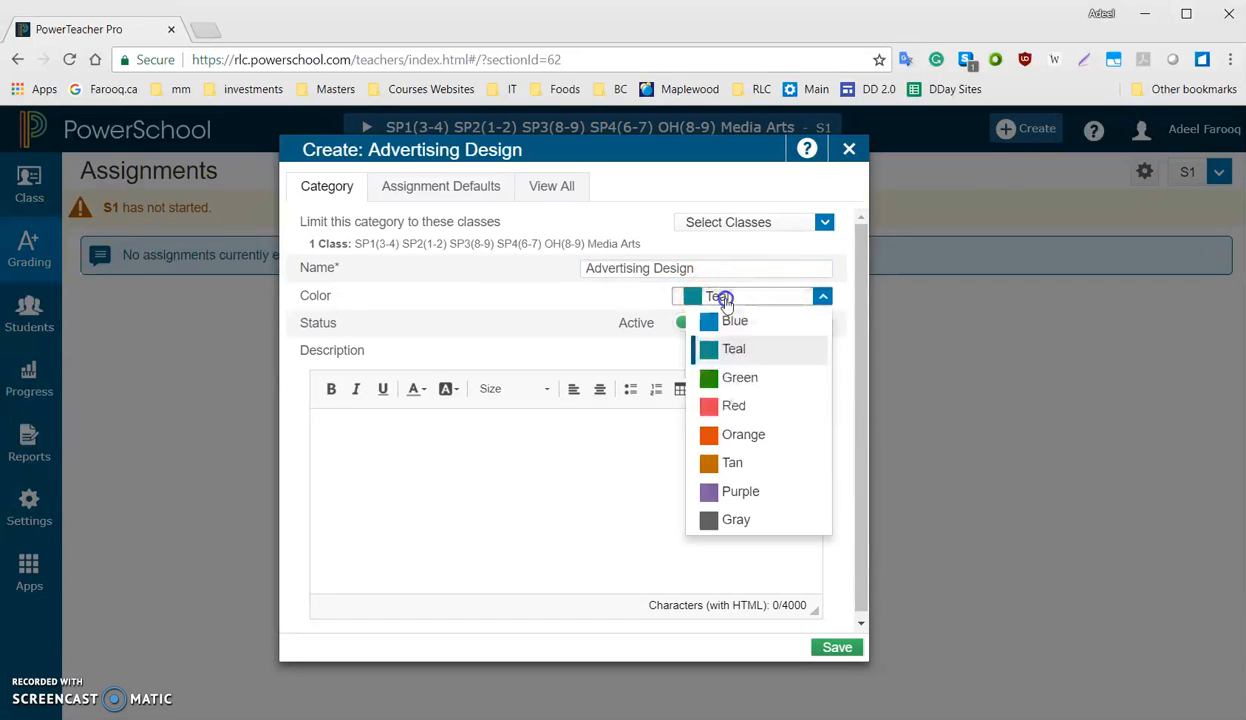
pyautogui.click(730, 348)
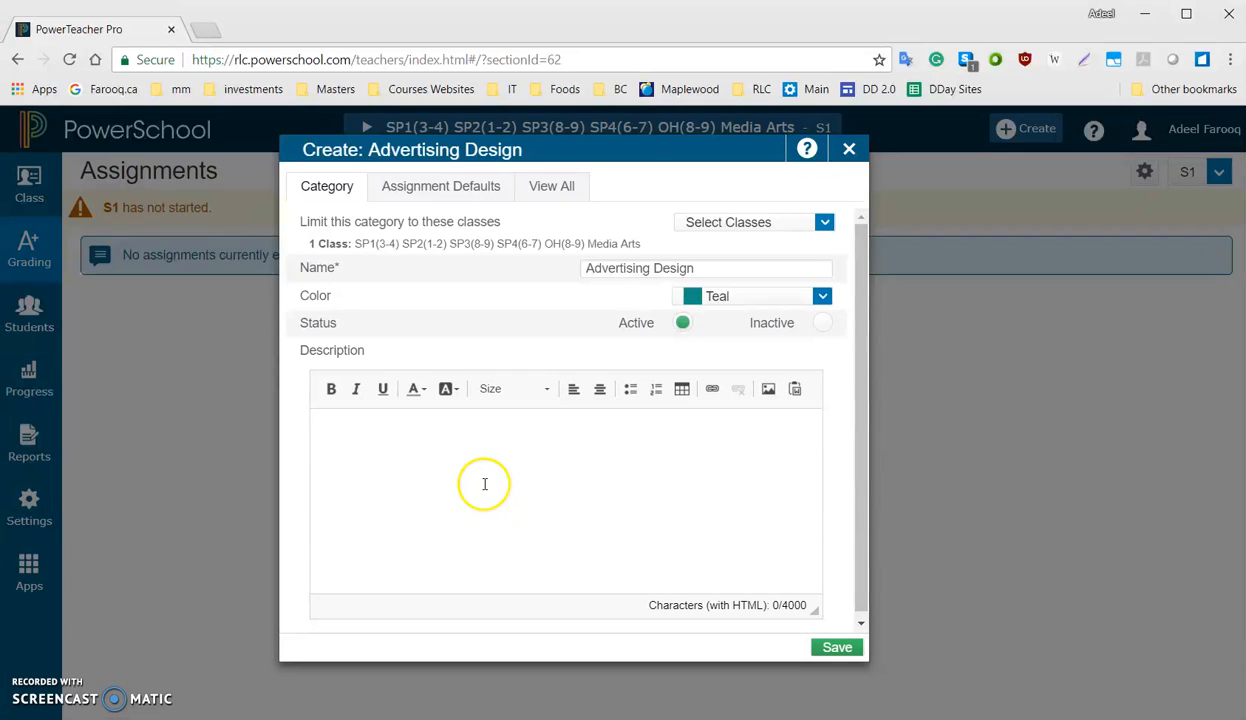
pyautogui.click(835, 648)
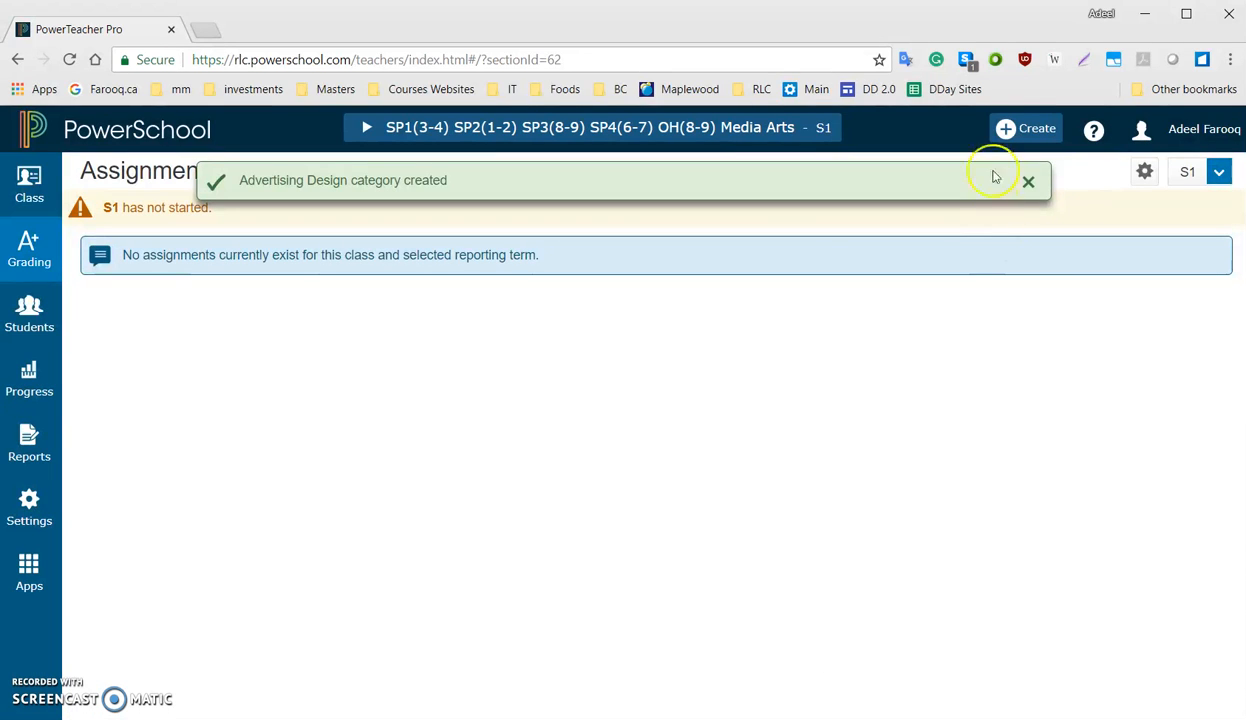
# Examine the full category list from the category creation dialog and close the dialog without creating anything
pyautogui.click(1008, 132)
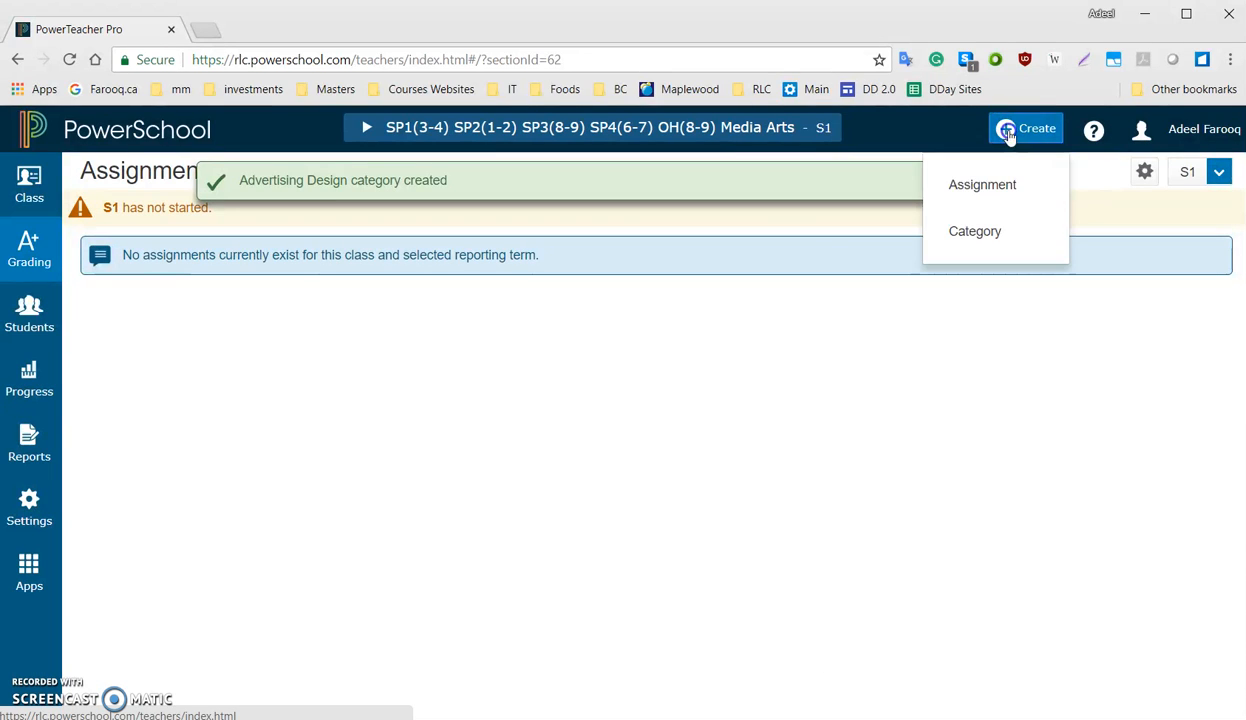
pyautogui.click(976, 232)
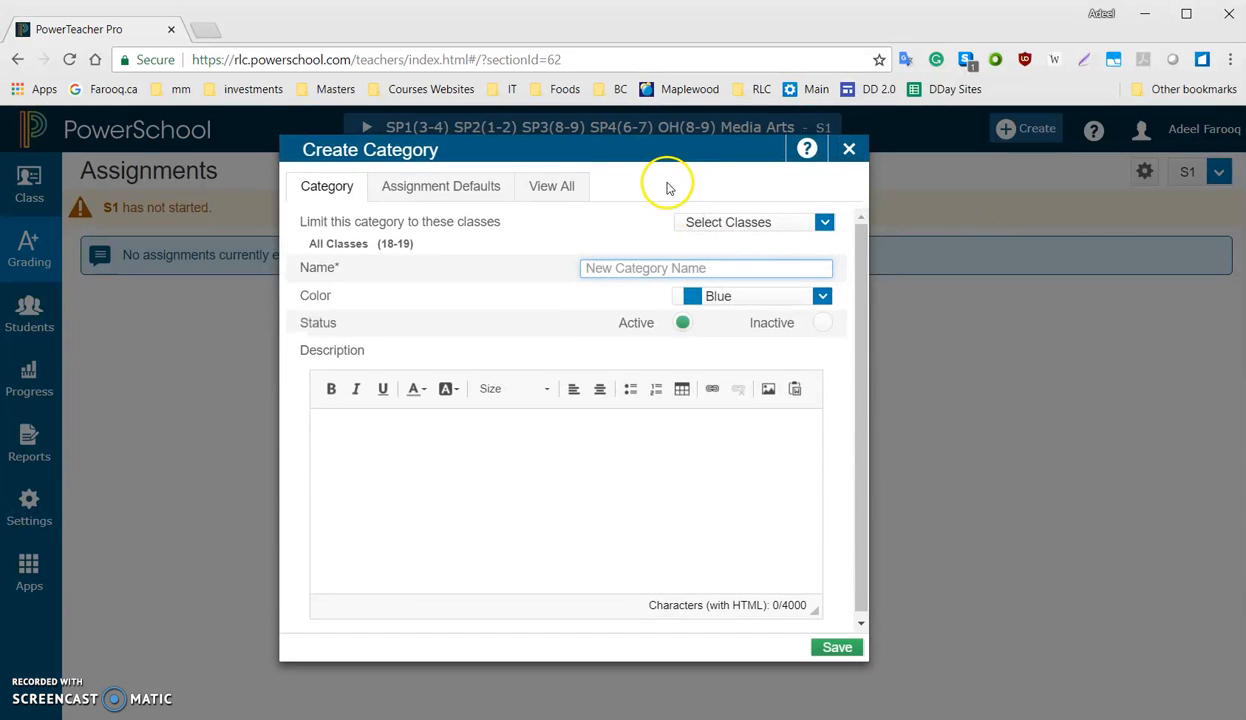
pyautogui.click(575, 186)
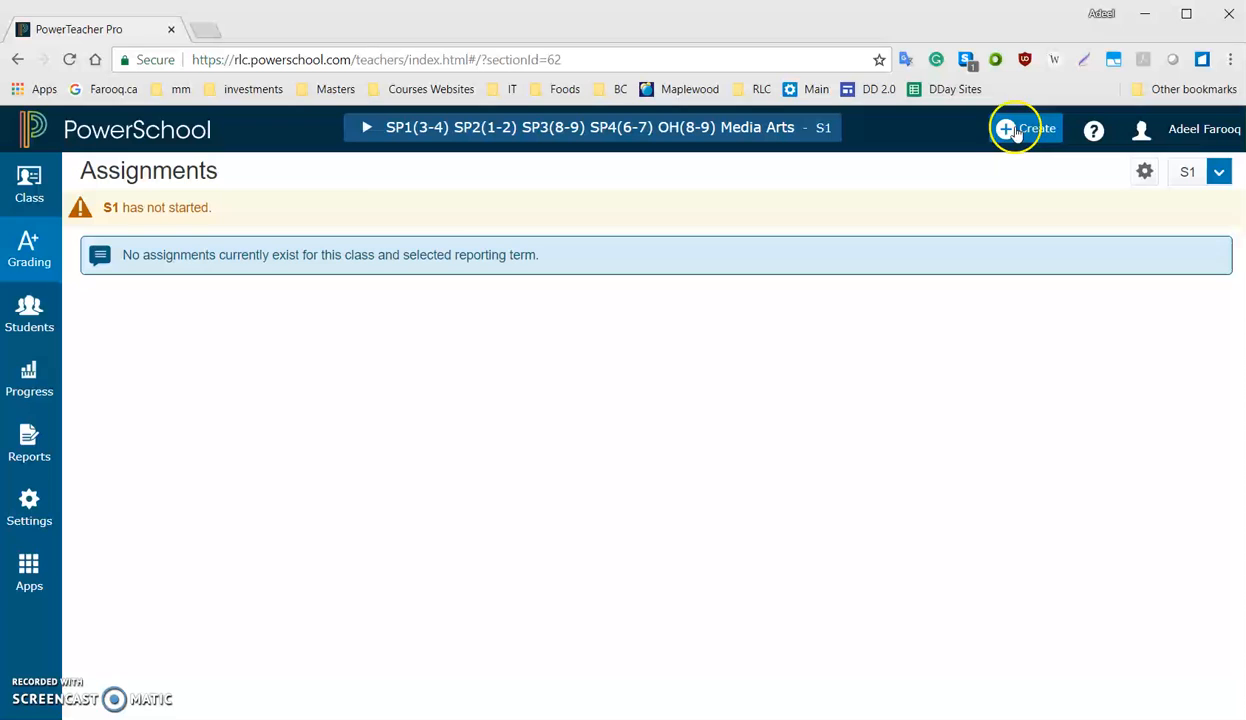
pyautogui.click(1015, 133)
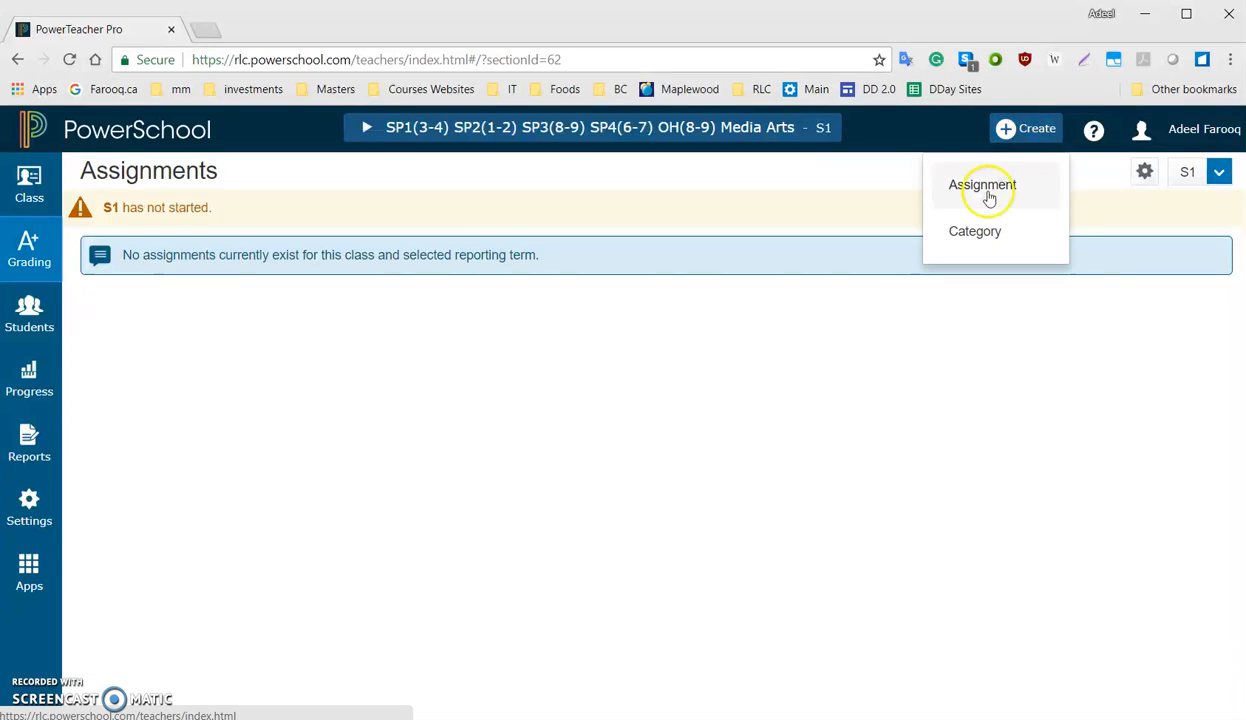
pyautogui.click(979, 230)
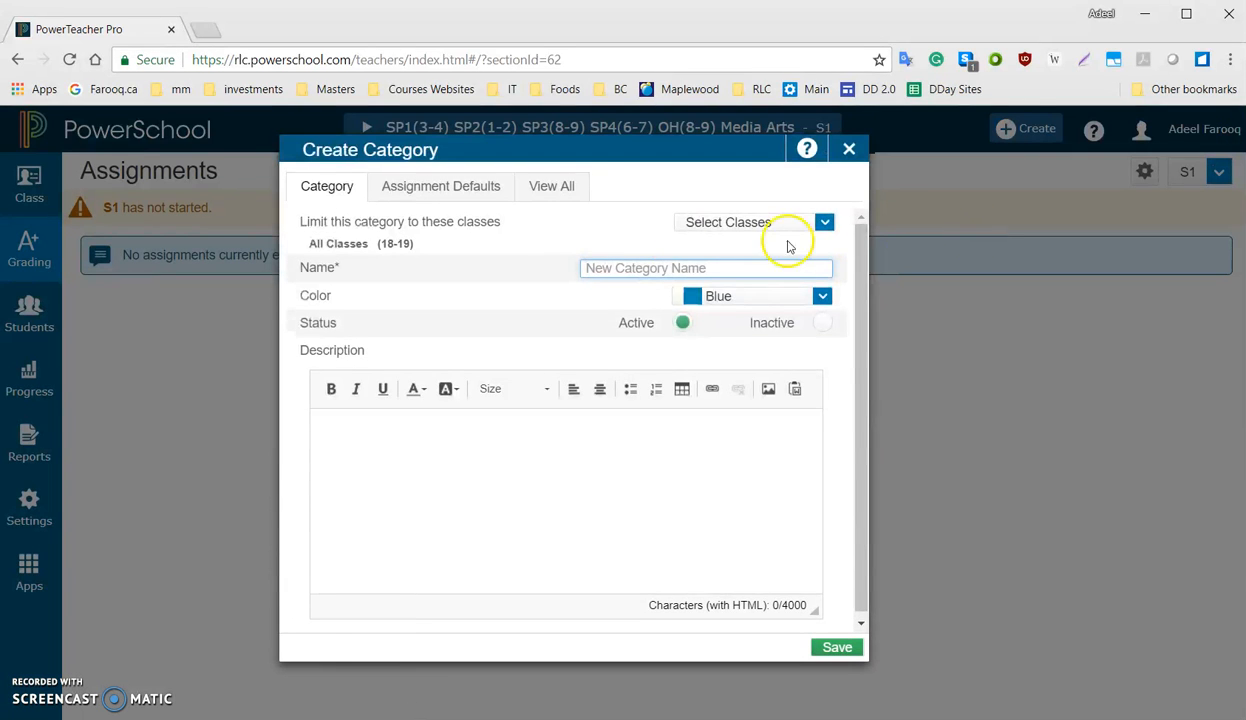
pyautogui.click(551, 186)
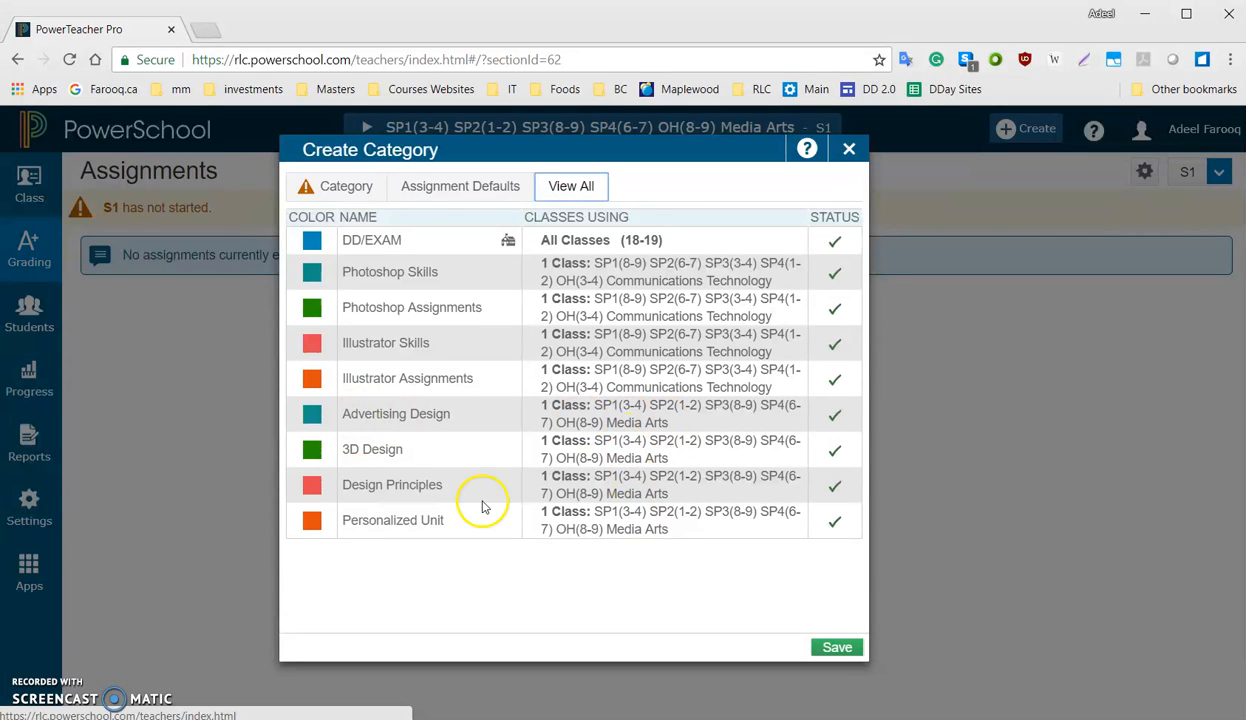
pyautogui.click(849, 149)
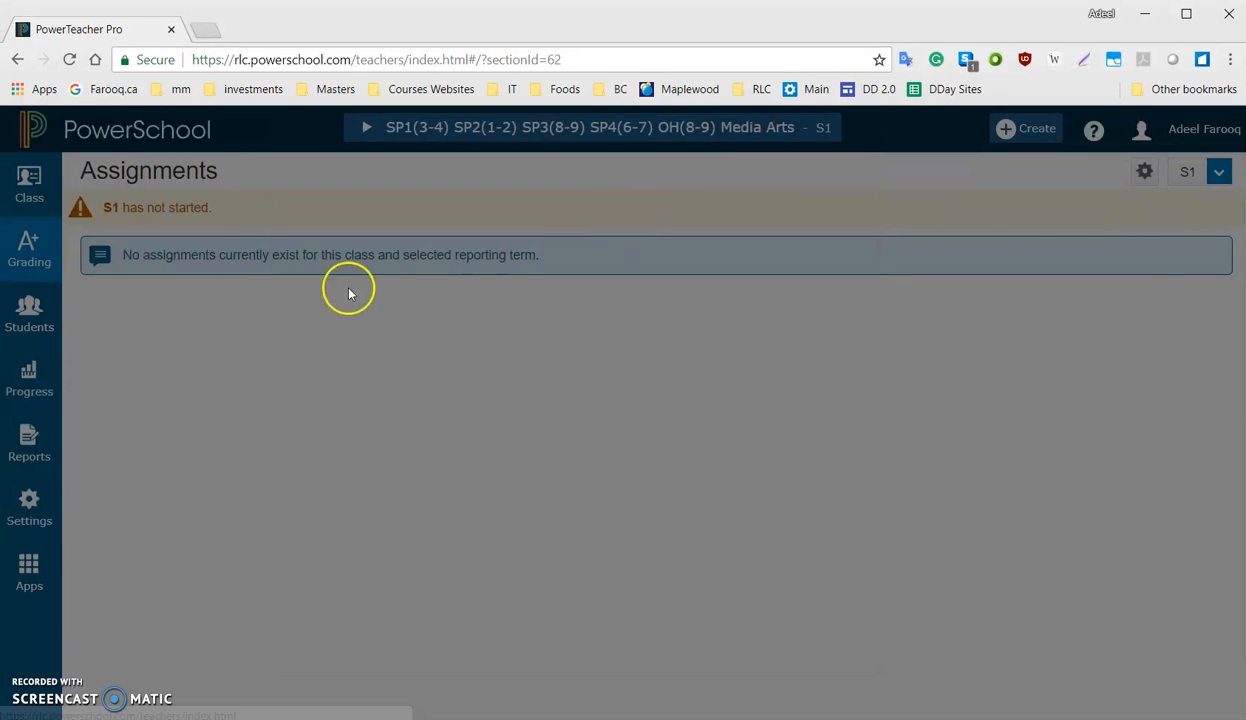
# Open the grading Categories page to see every category with its color, classes and order
pyautogui.click(29, 245)
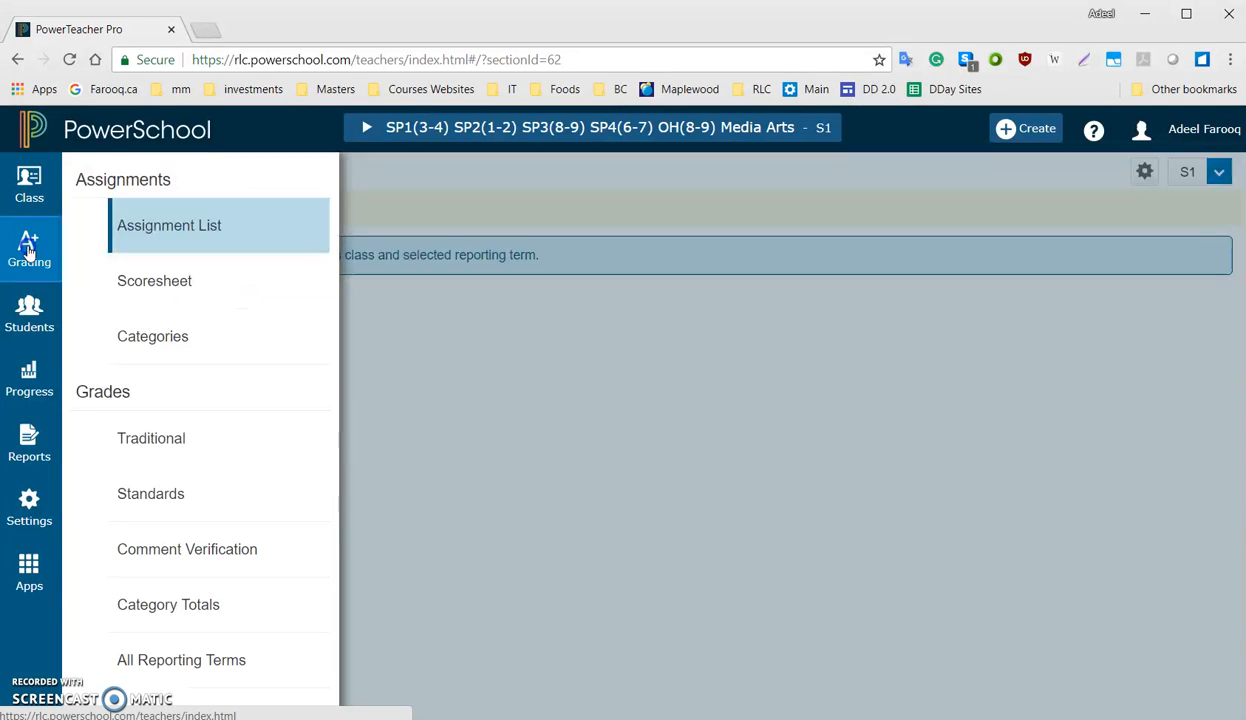
pyautogui.click(137, 333)
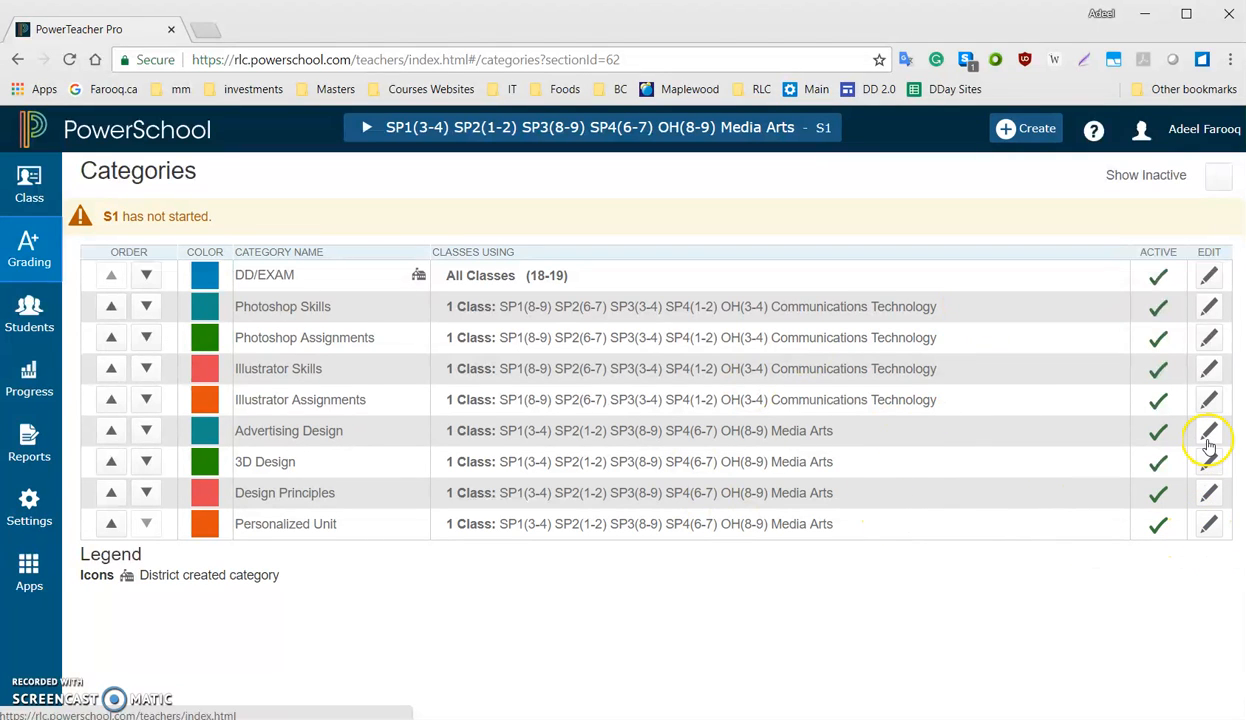
pyautogui.click(22, 245)
pyautogui.click(217, 358)
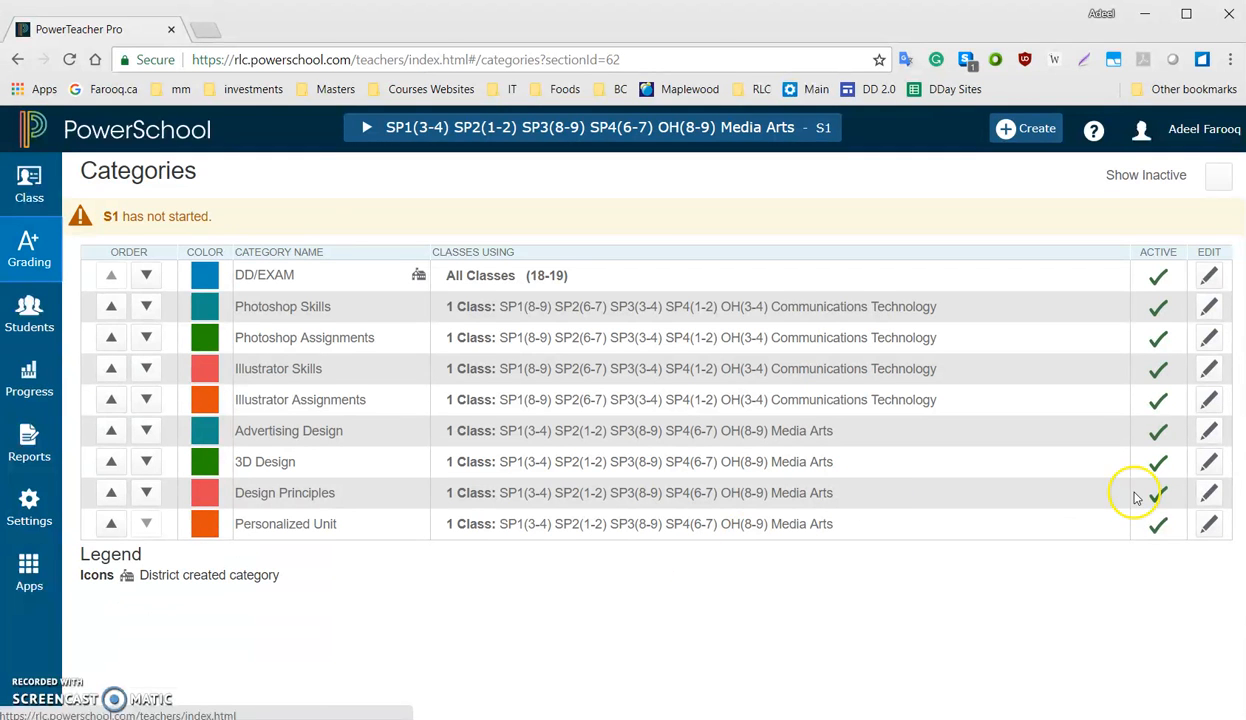
# Open the Advertising Design category for editing, examine its settings and delete option, and close it without saving
pyautogui.click(1208, 430)
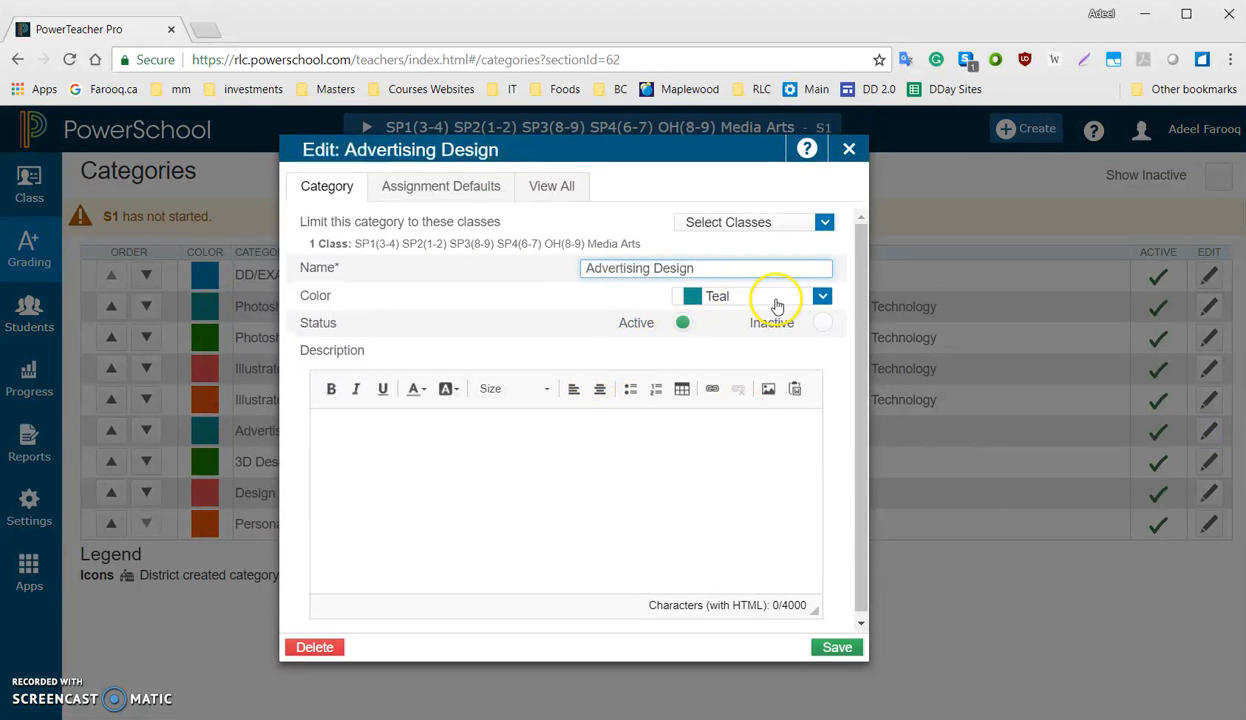
pyautogui.click(312, 650)
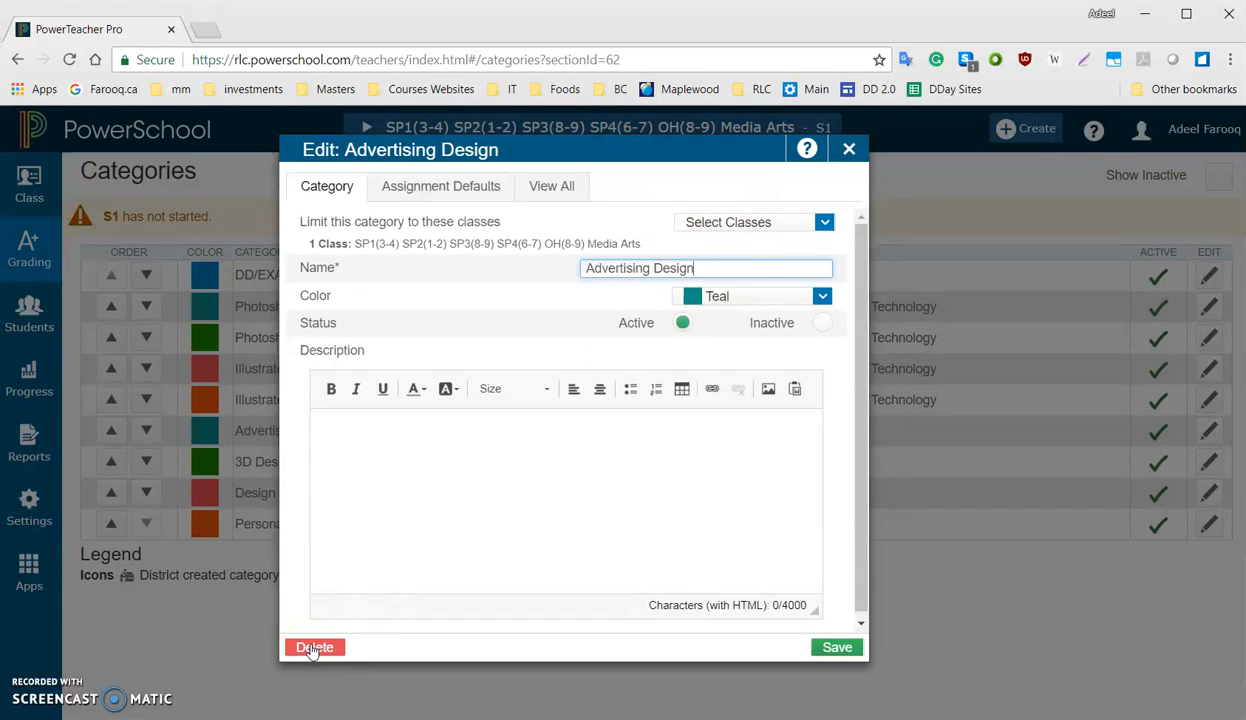
pyautogui.click(849, 149)
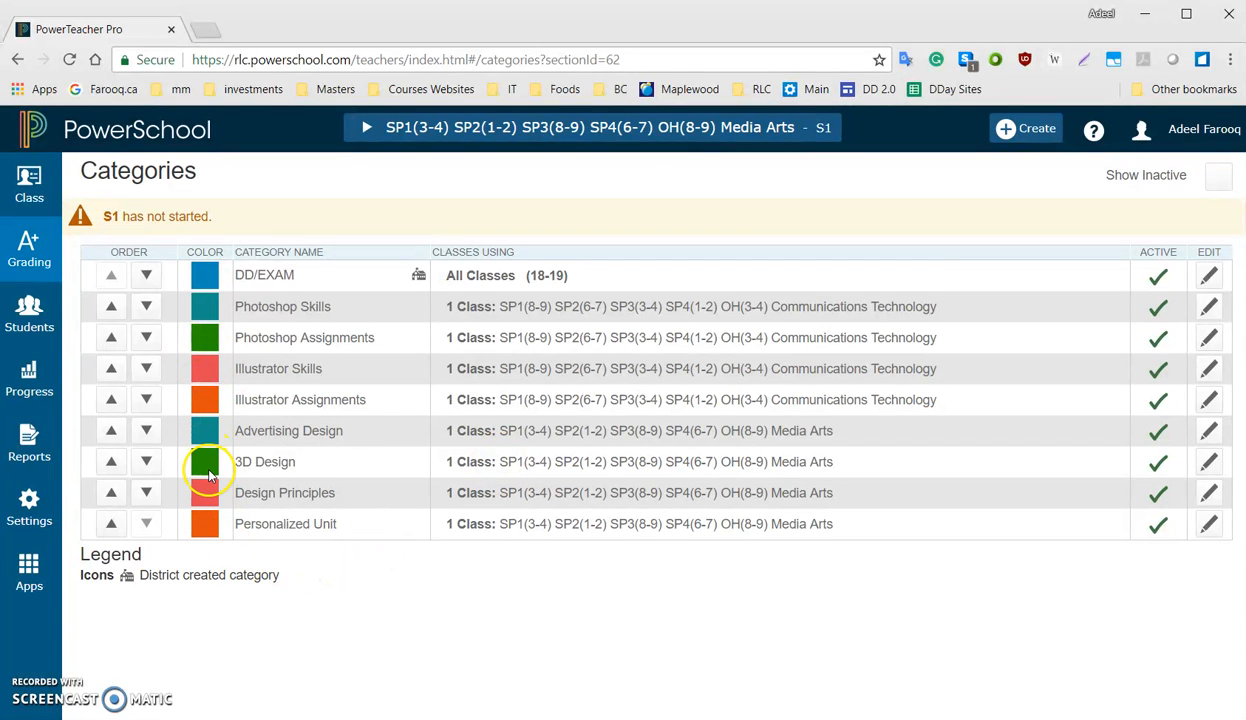
# Edit the S1 formula for Media Arts in Traditional Grade Calculations, setting the DD/EXAM category weight to 30
pyautogui.click(29, 520)
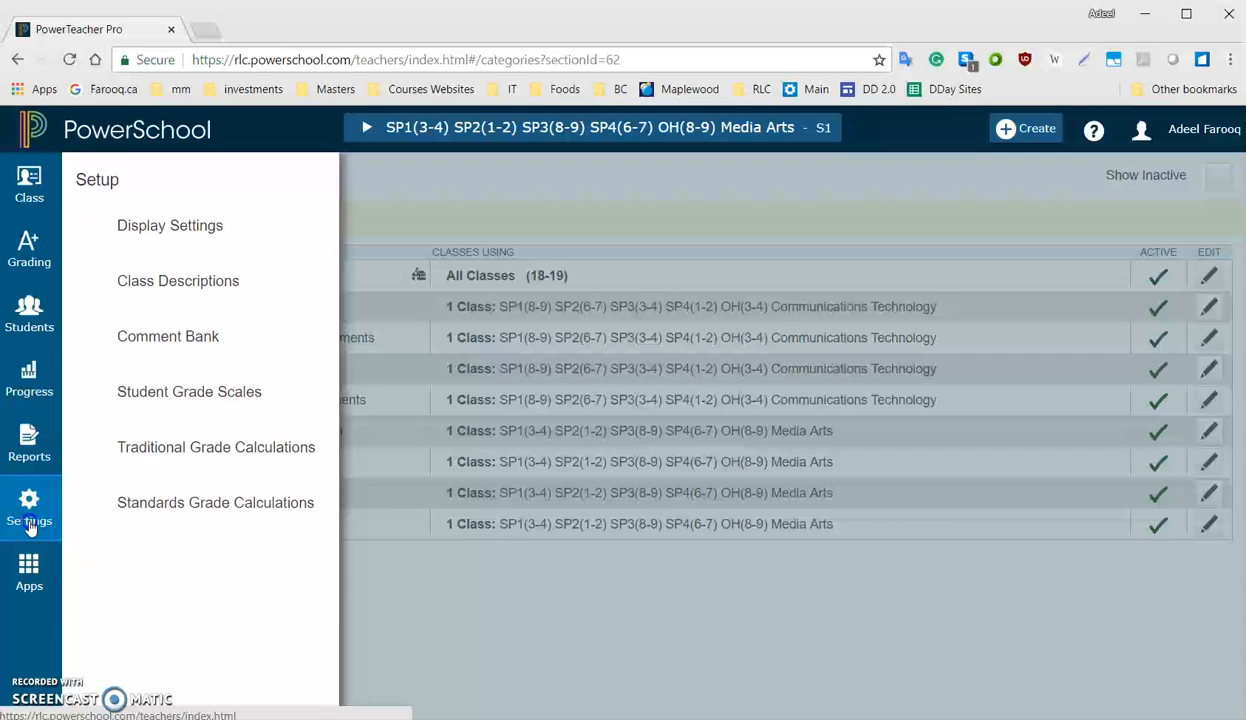
pyautogui.click(183, 449)
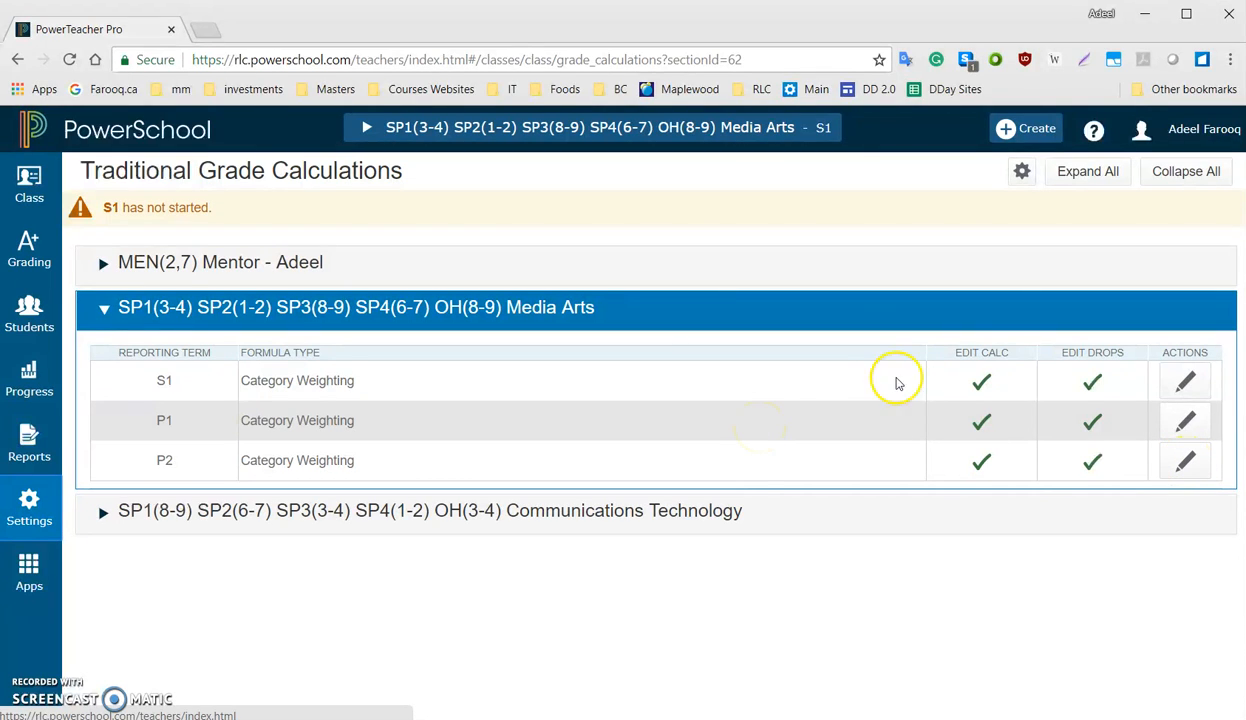
pyautogui.click(1185, 383)
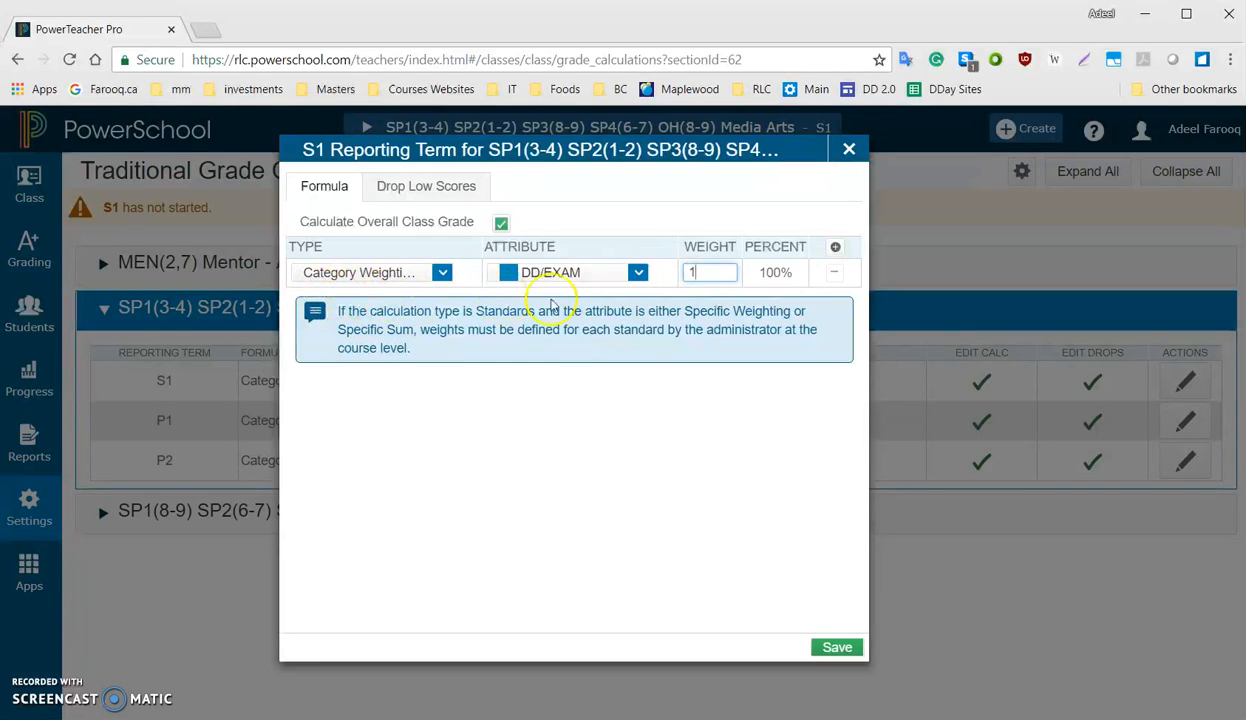
pyautogui.click(705, 270)
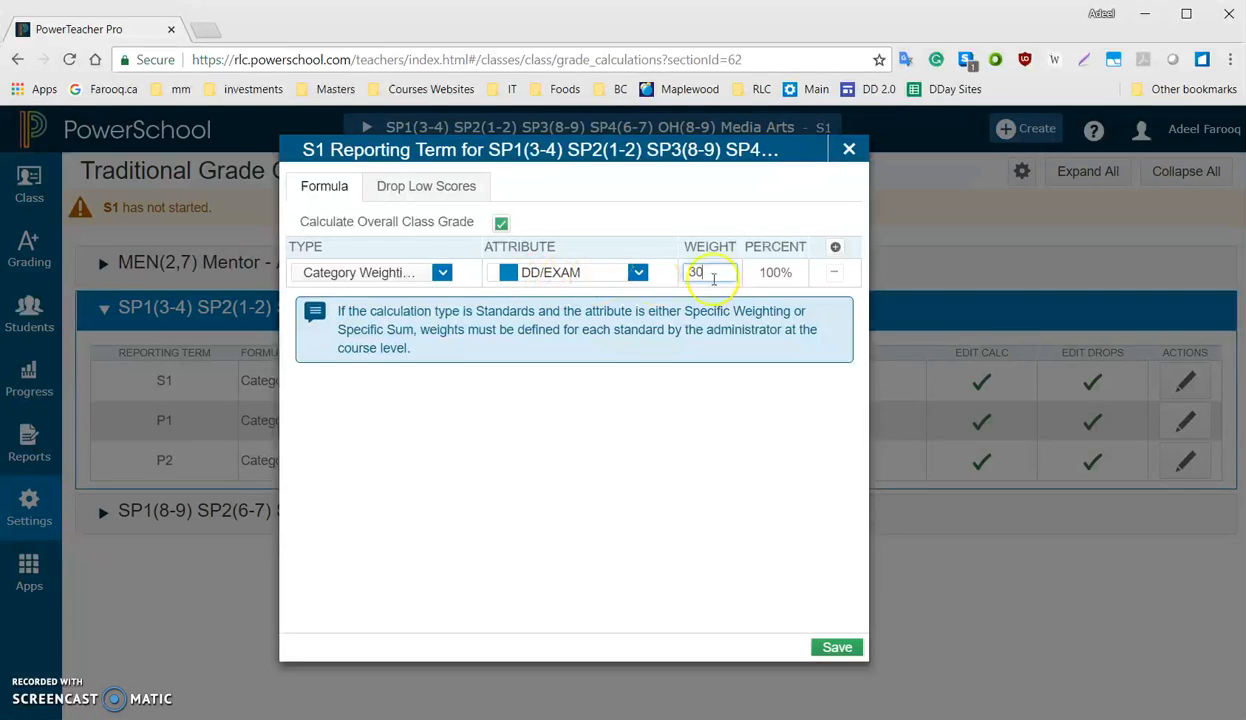
# Add Category Weighting rows for the Advertising Design and 3D Design categories to the S1 formula
pyautogui.click(835, 248)
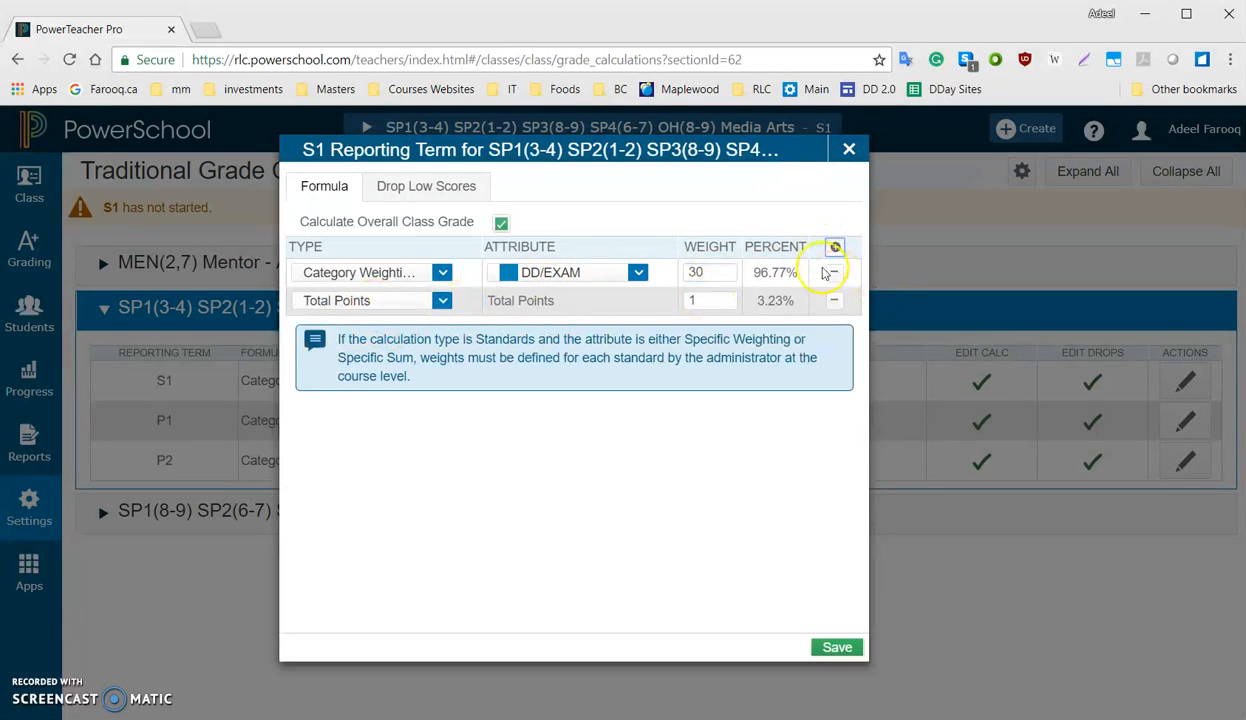
pyautogui.click(442, 300)
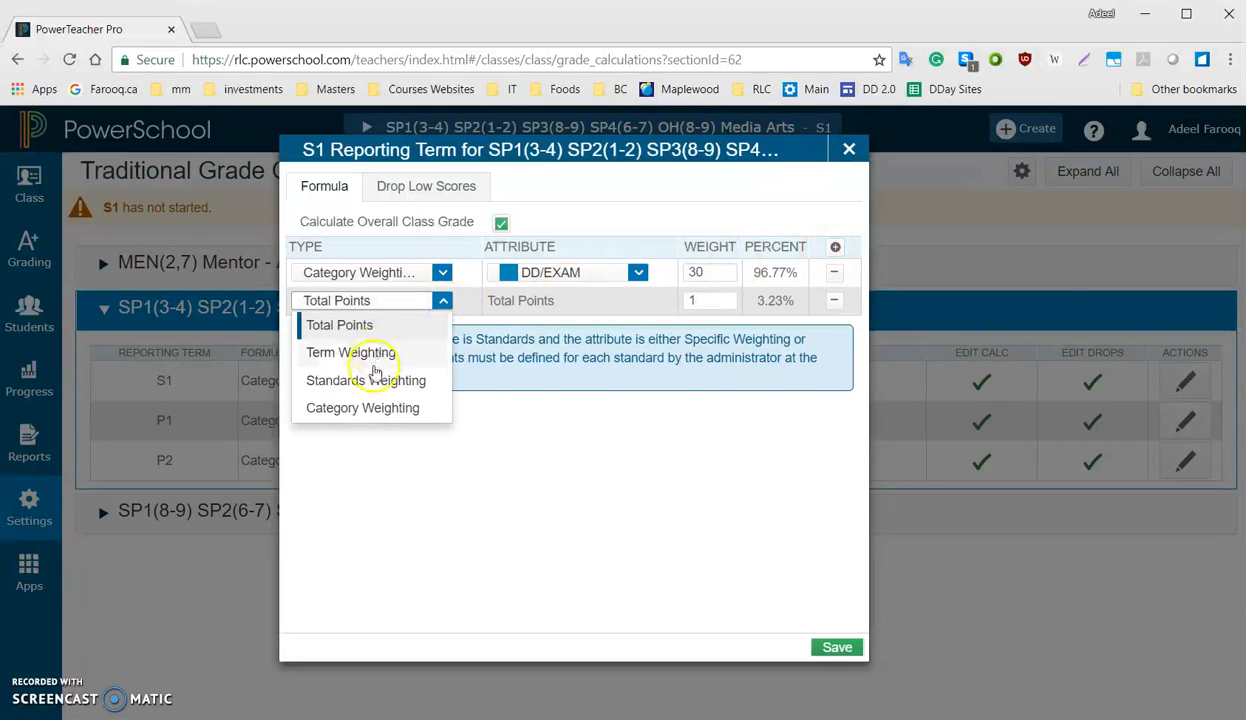
pyautogui.click(363, 406)
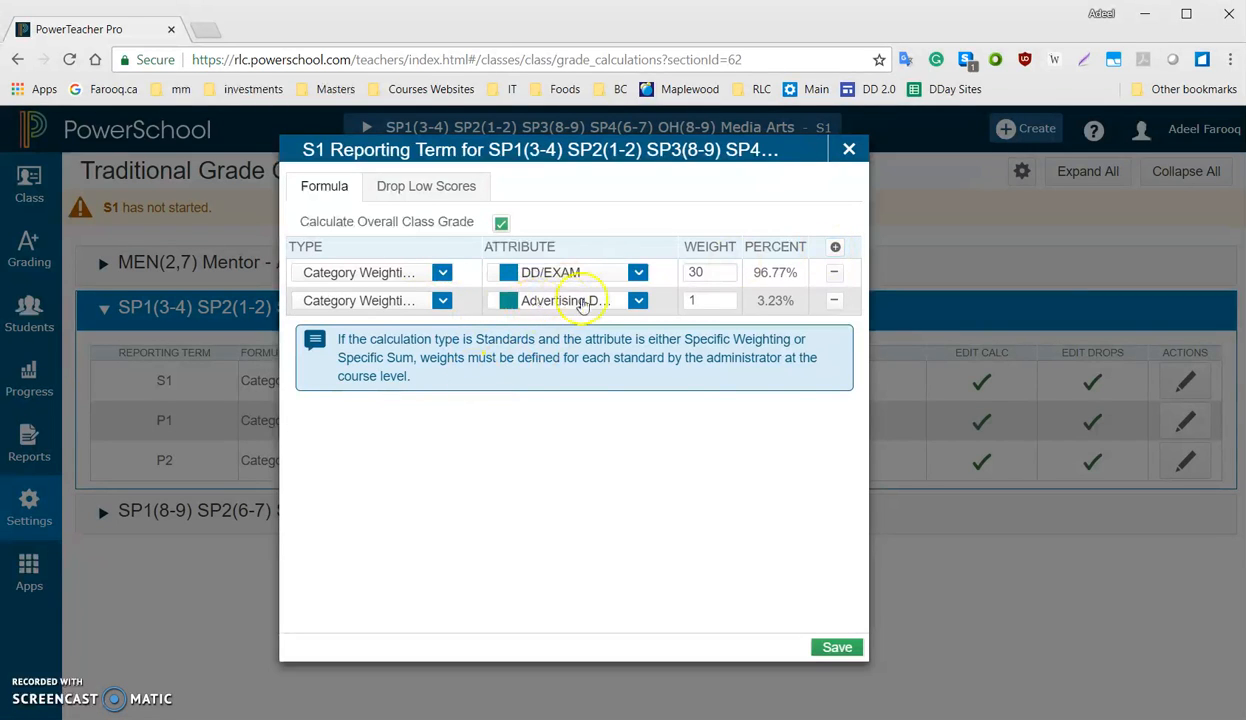
pyautogui.click(835, 248)
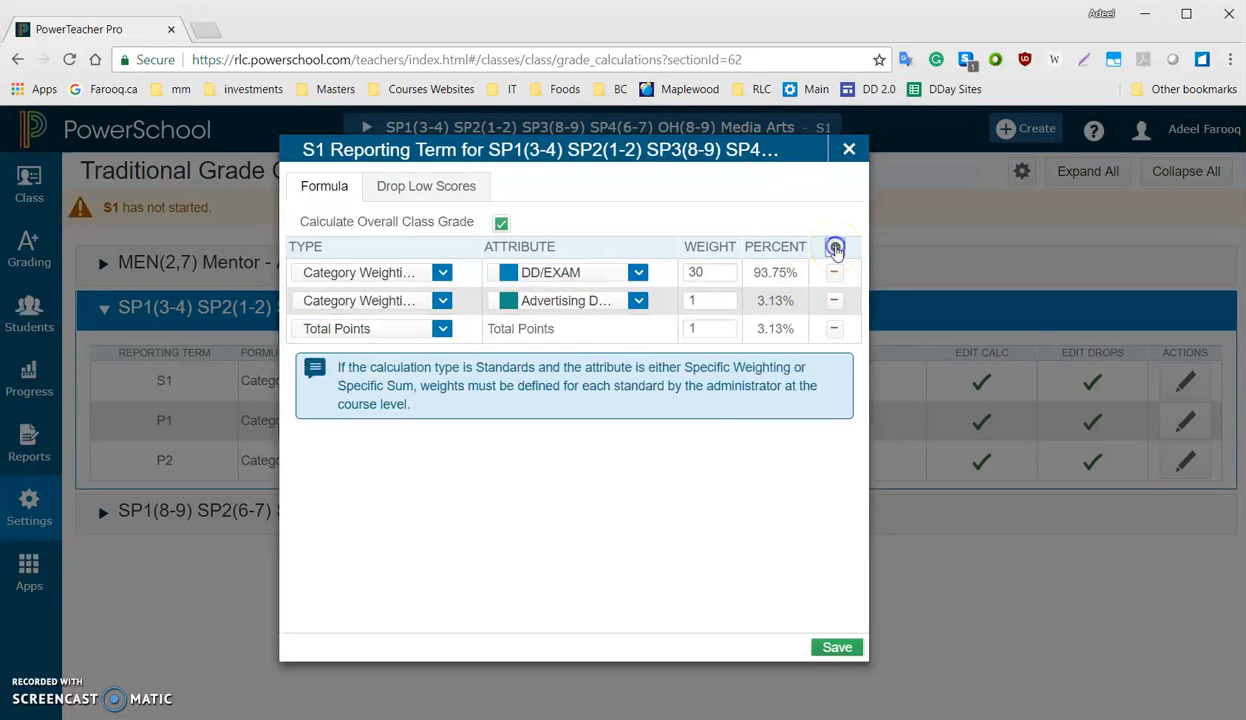
pyautogui.click(387, 330)
pyautogui.click(350, 437)
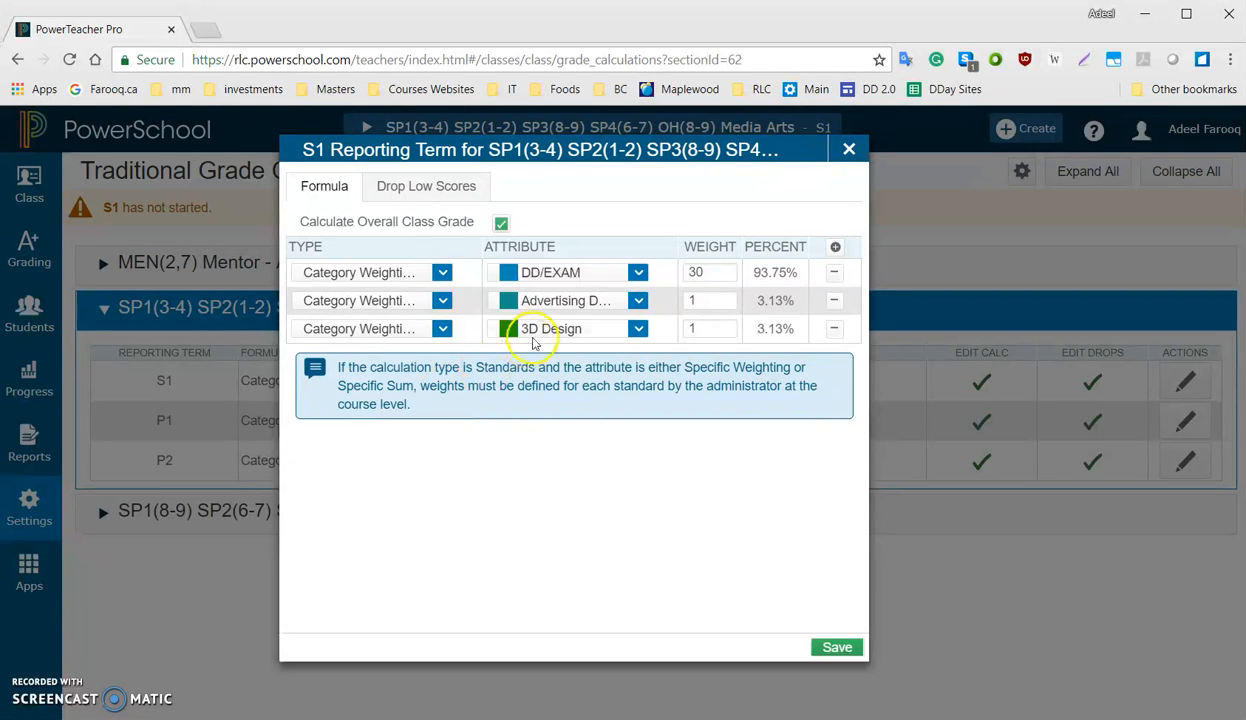
# Add two more Category Weighting rows to the S1 formula, for the "Design Princi..." and "Personalized..." categories
pyautogui.click(837, 249)
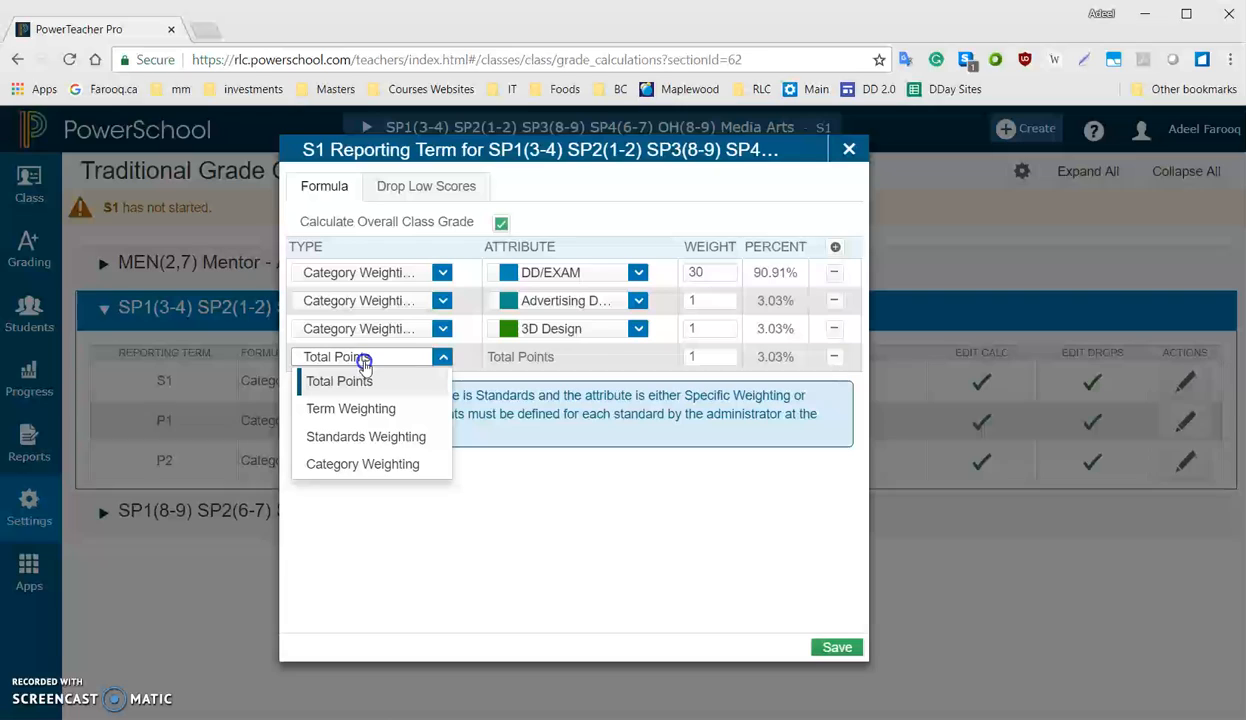
pyautogui.click(356, 463)
pyautogui.click(836, 248)
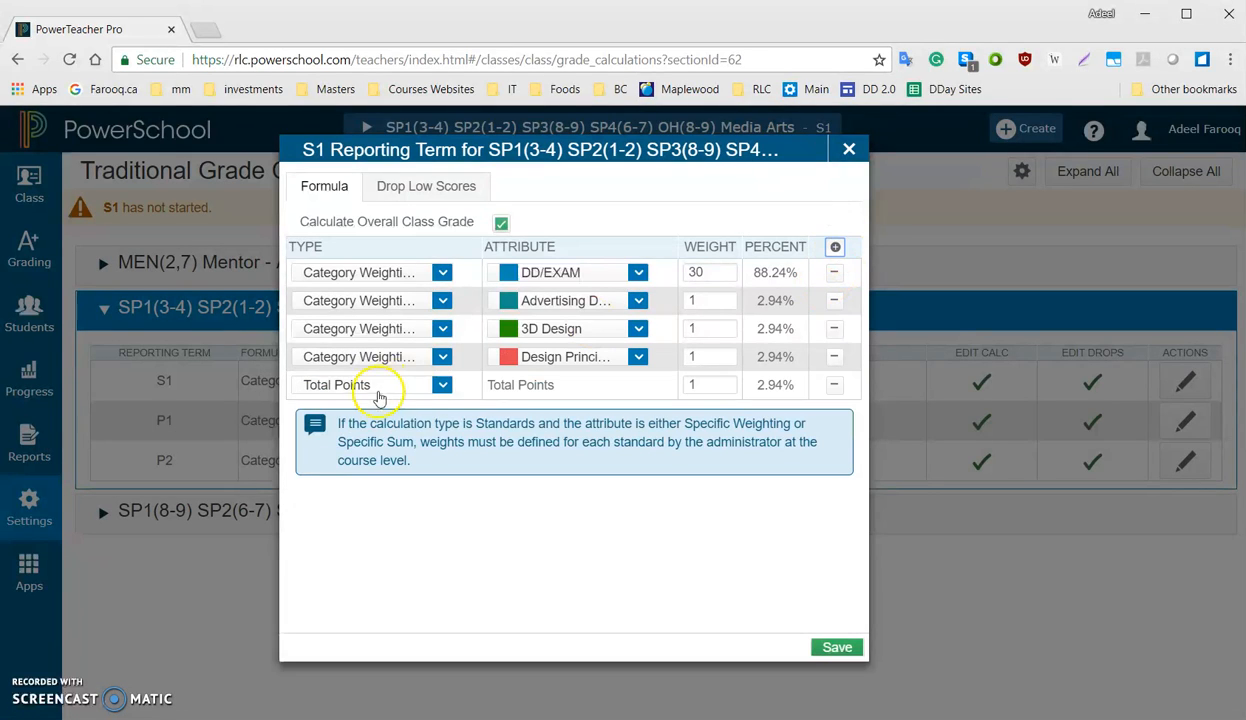
pyautogui.click(355, 386)
pyautogui.click(362, 492)
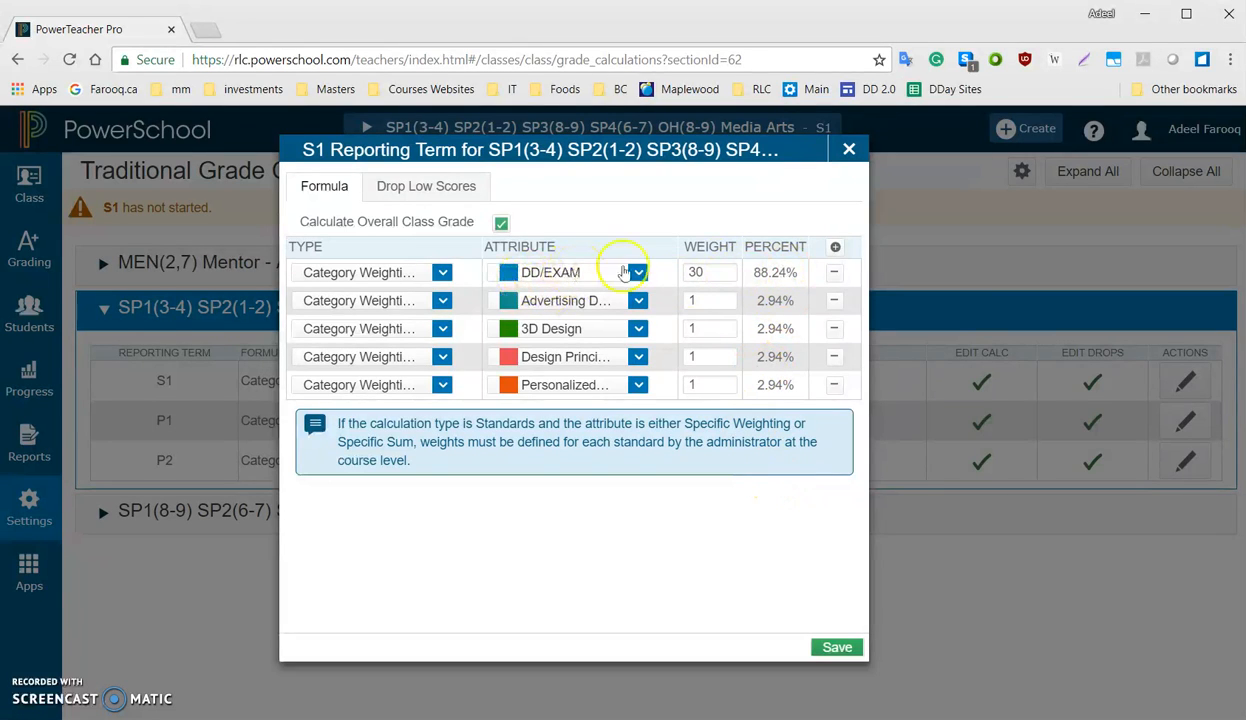
# Set the weight of each of the four categories below DD/EXAM to 17.5 and save the S1 formula
pyautogui.click(720, 301)
pyautogui.moveTo(688, 300); pyautogui.dragTo(731, 304)
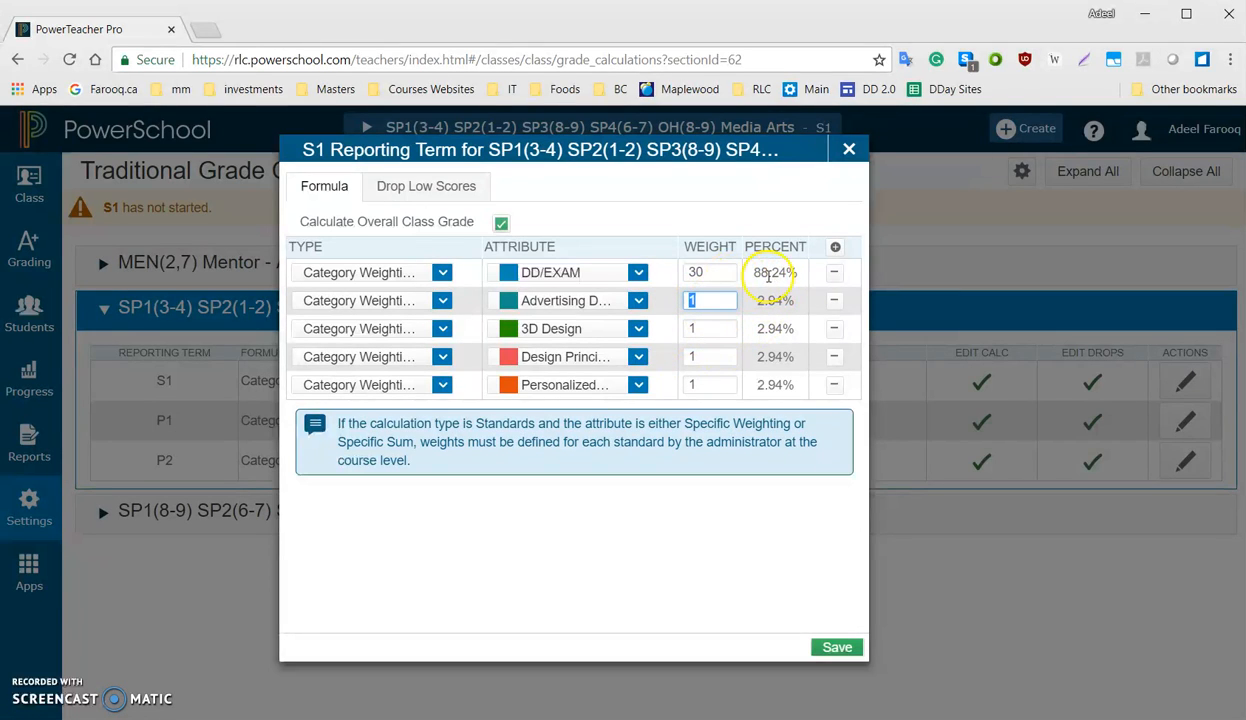
pyautogui.click(377, 536)
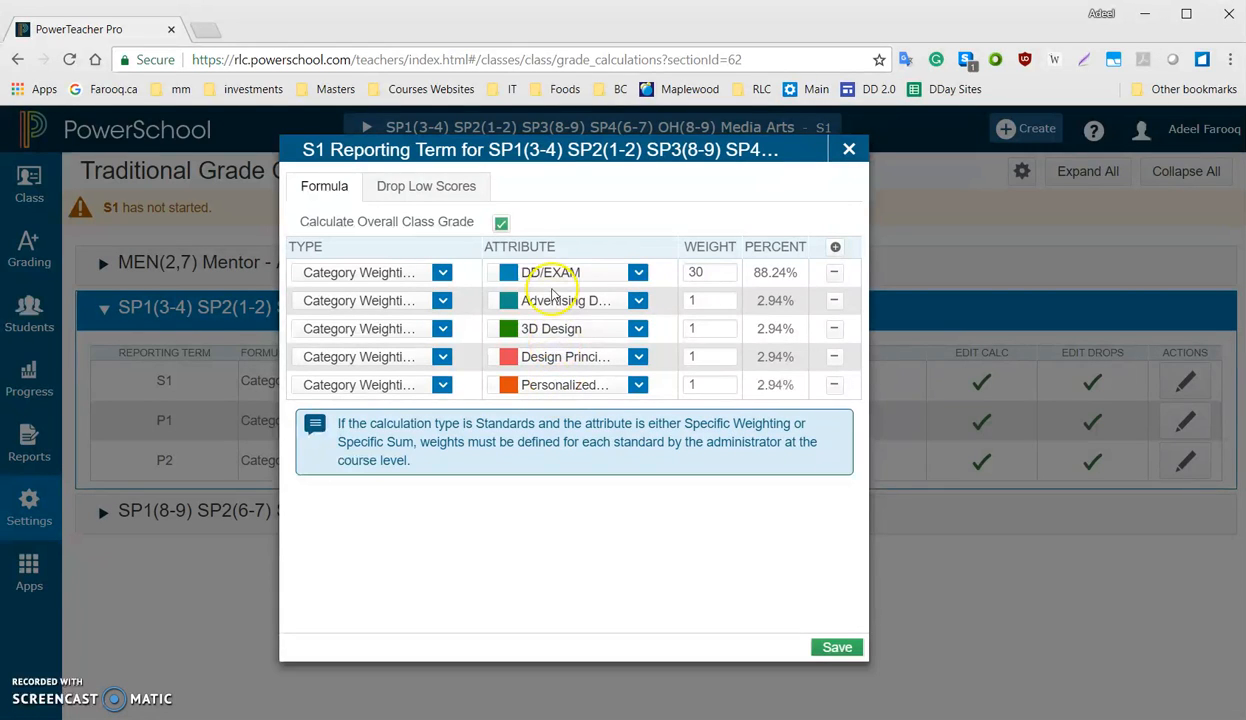
pyautogui.click(720, 300)
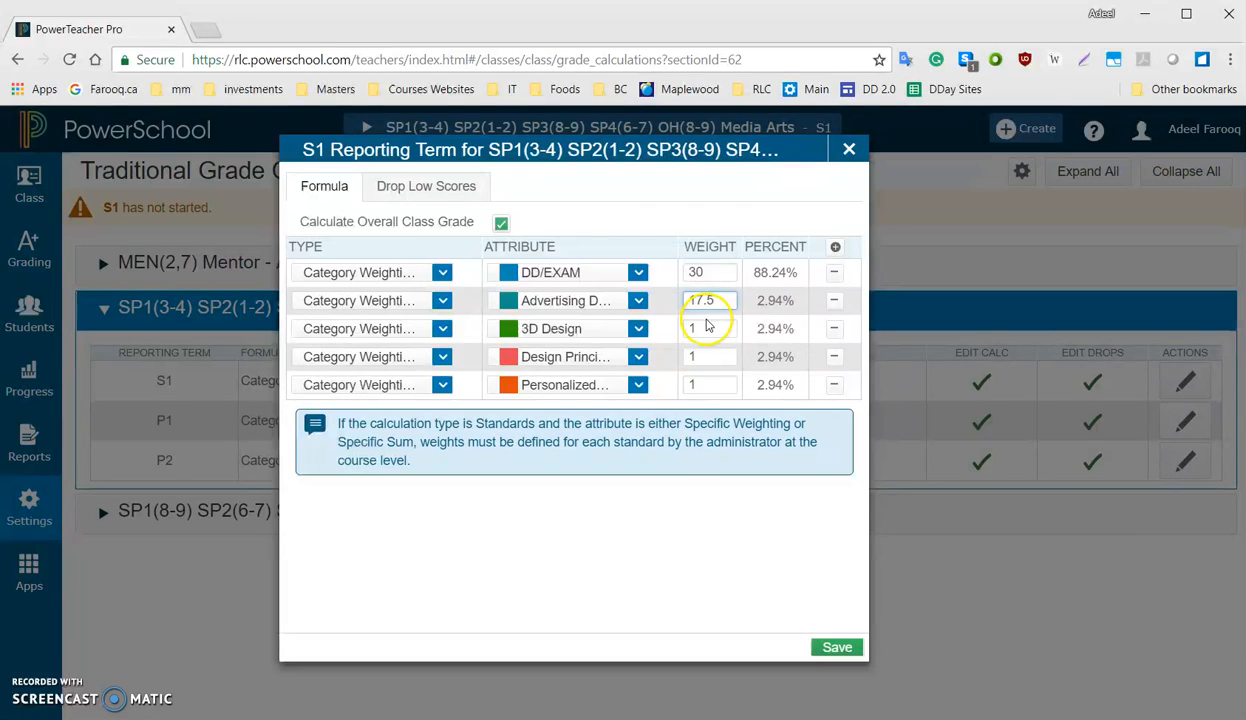
pyautogui.click(703, 328)
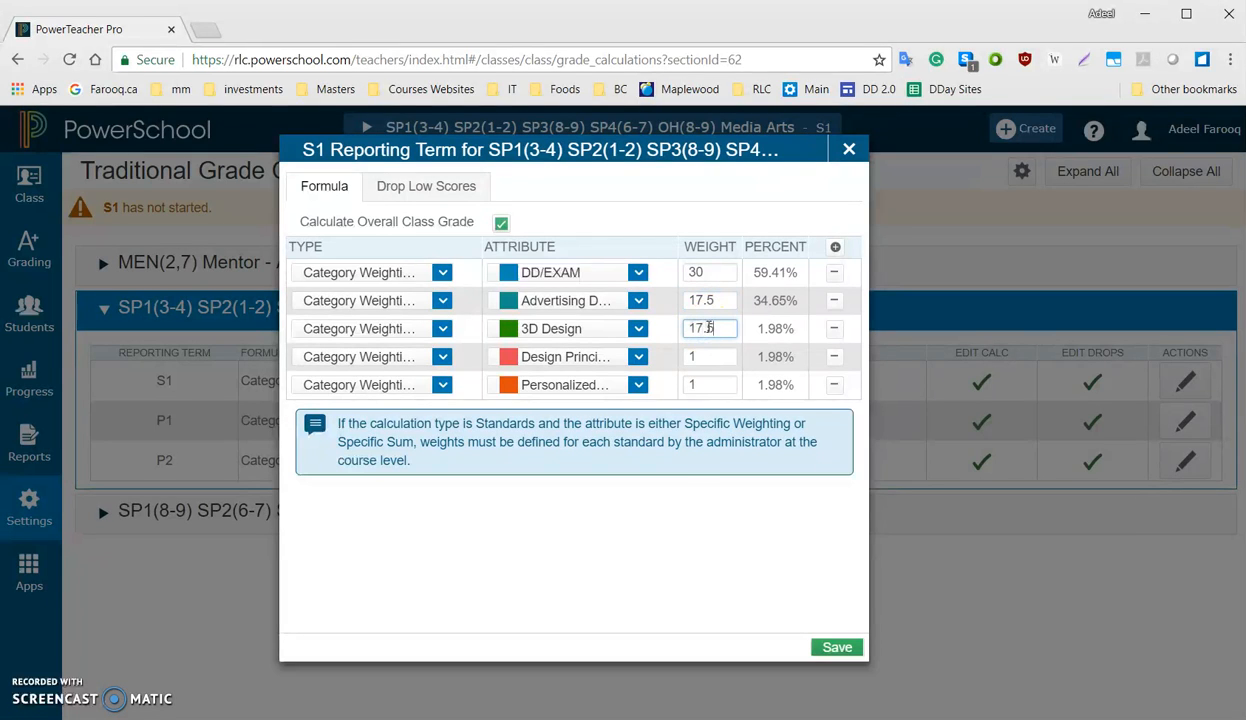
pyautogui.click(710, 355)
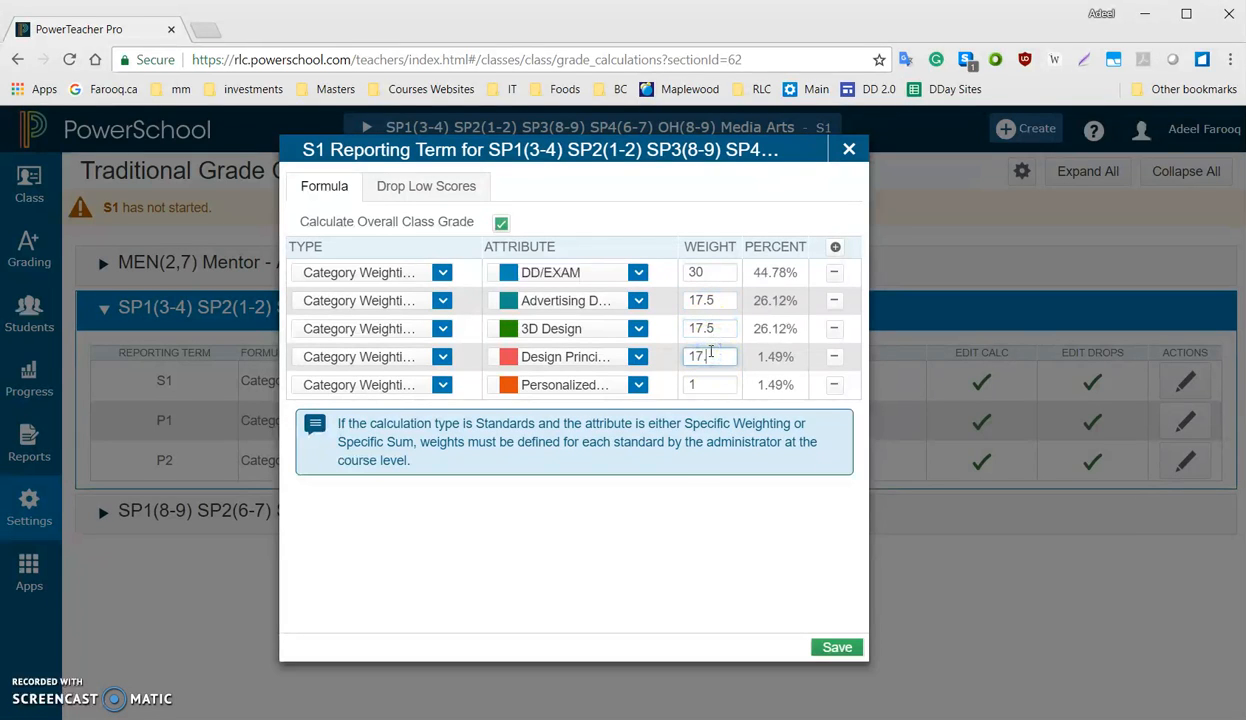
pyautogui.write('7.5')
pyautogui.click(709, 383)
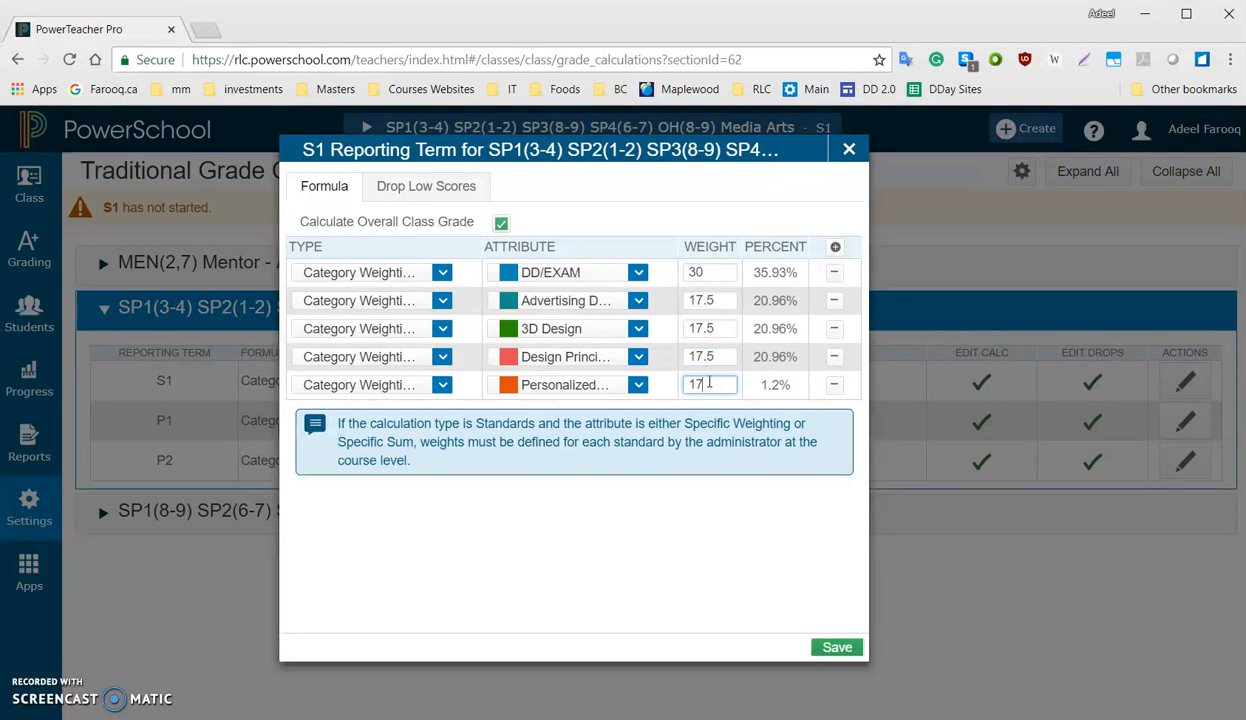
pyautogui.click(645, 498)
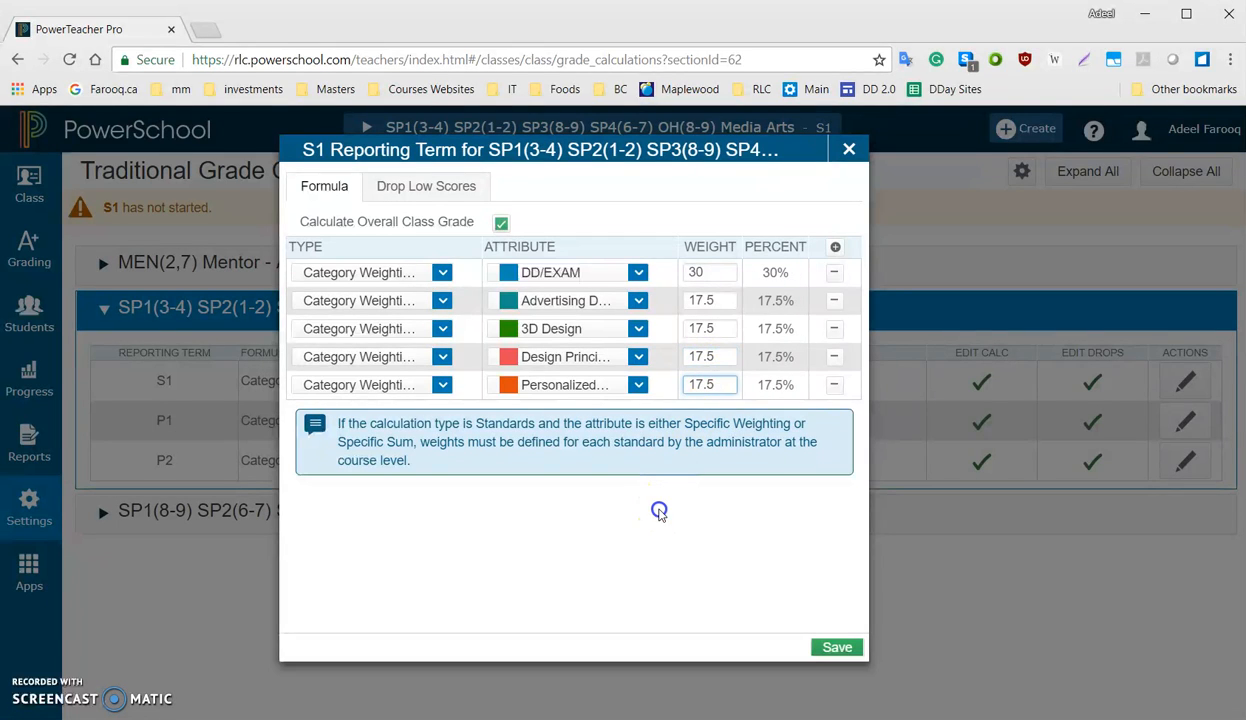
pyautogui.click(836, 649)
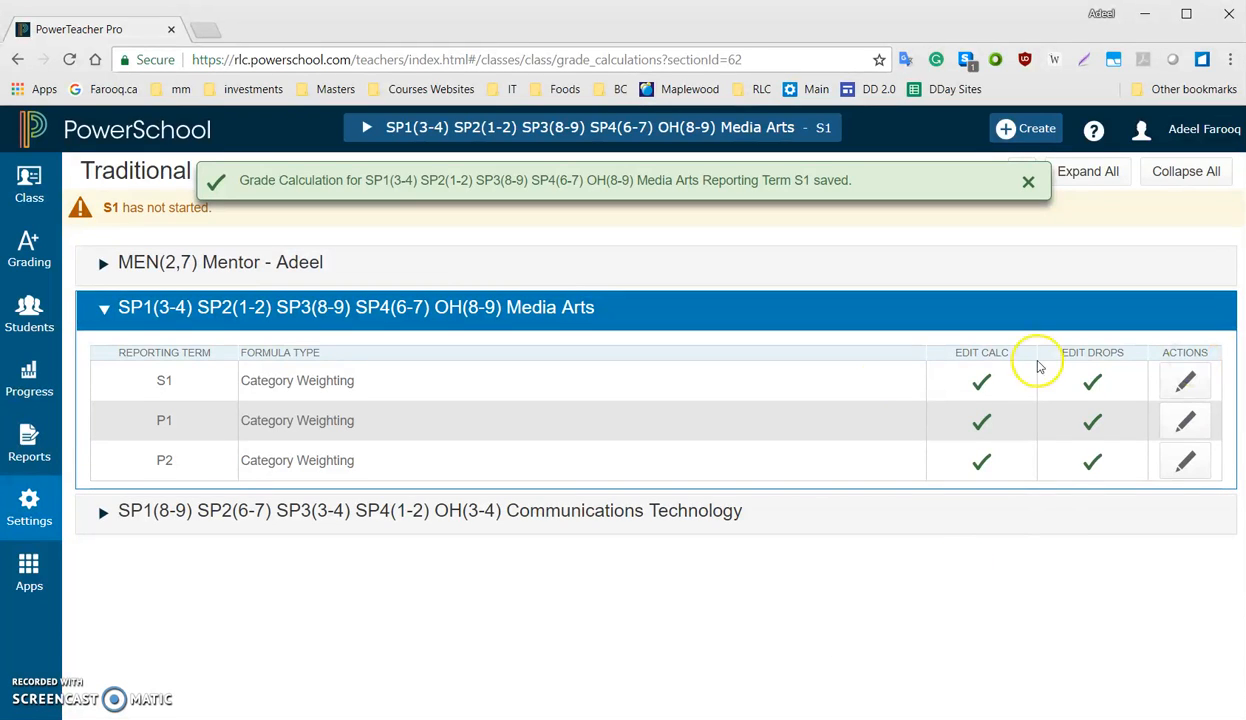
# Review the saved S1 formula and the P1 formula of Media Arts, closing each without changes
pyautogui.click(1184, 381)
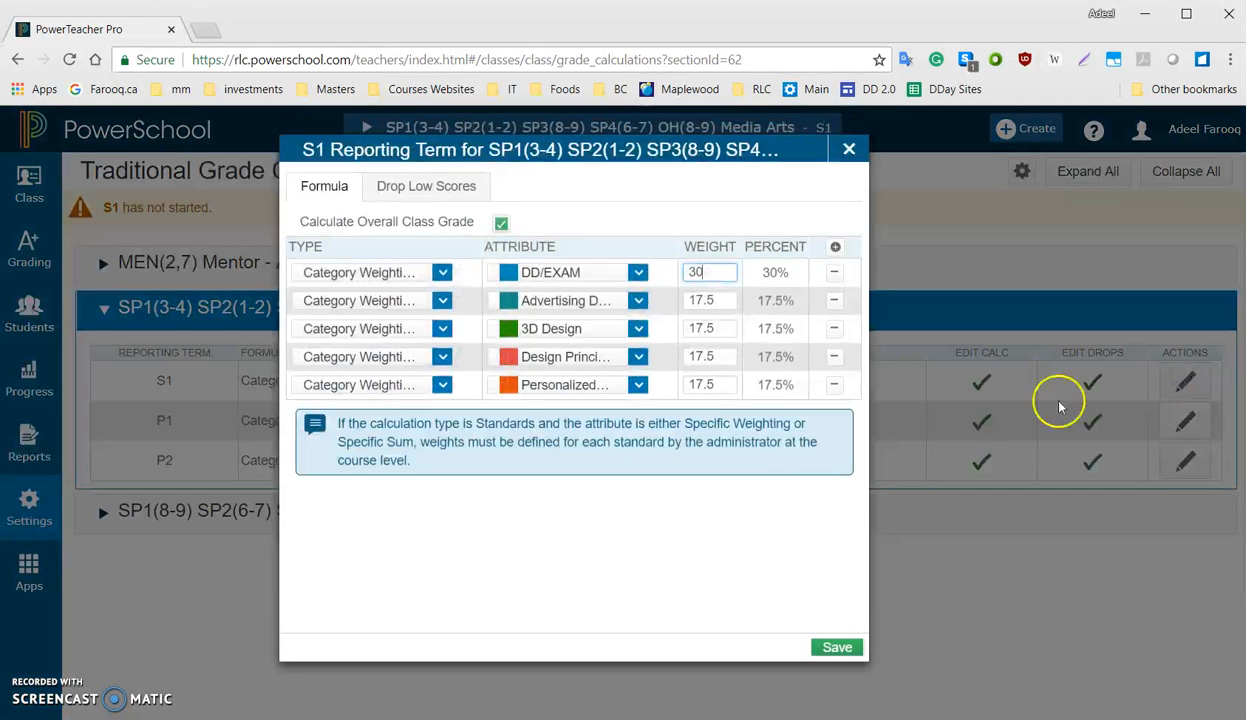
pyautogui.click(849, 150)
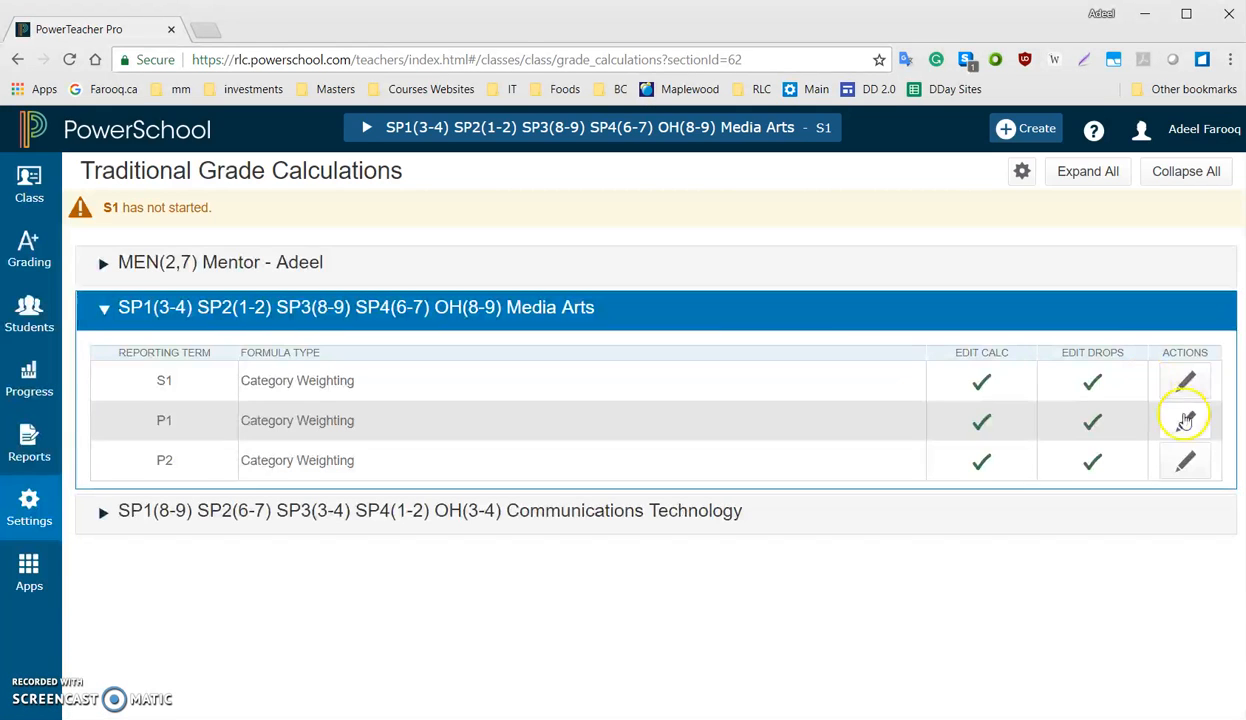
pyautogui.click(1184, 420)
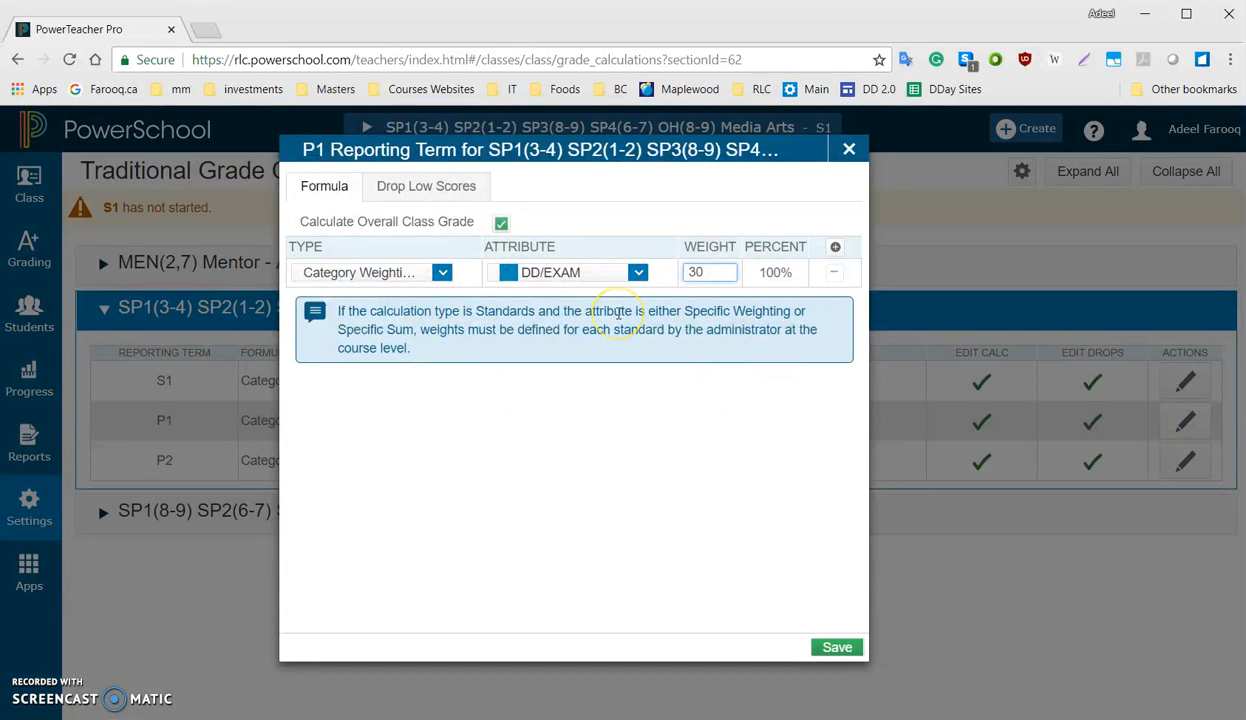
pyautogui.click(849, 150)
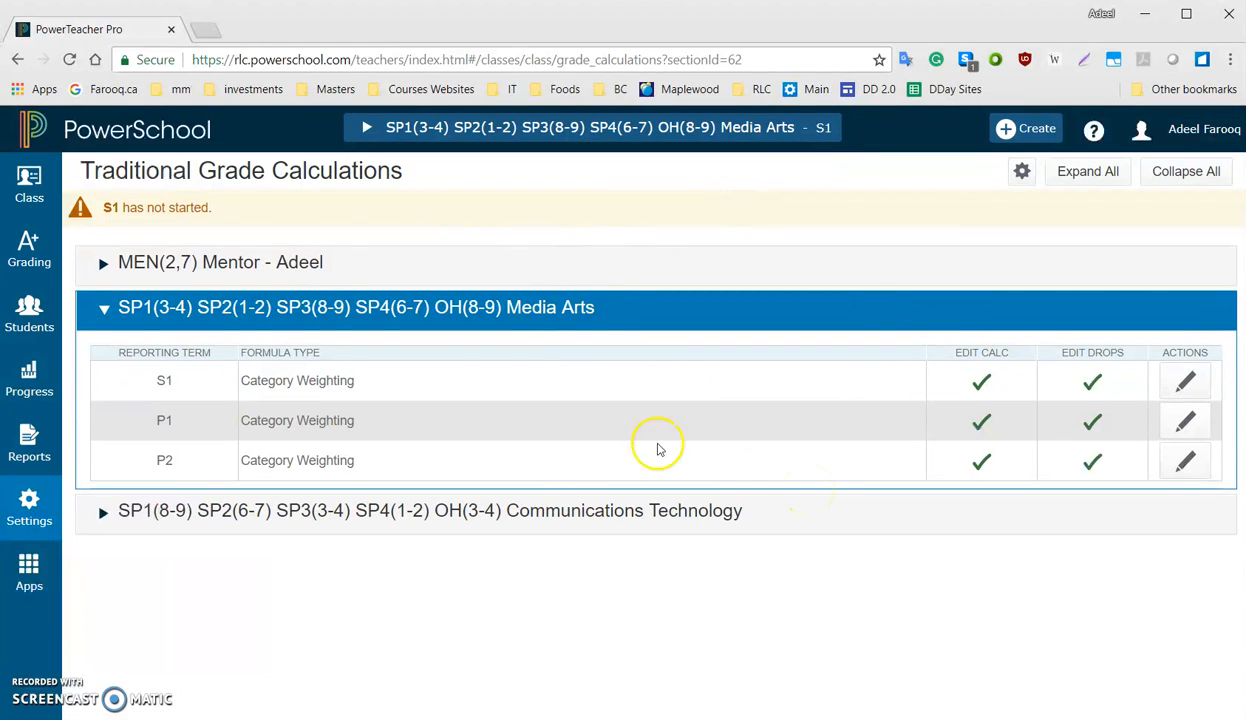
# Switch to the Communications Technology class and examine the category weights in its P2 formula, closing it without changes
pyautogui.click(370, 129)
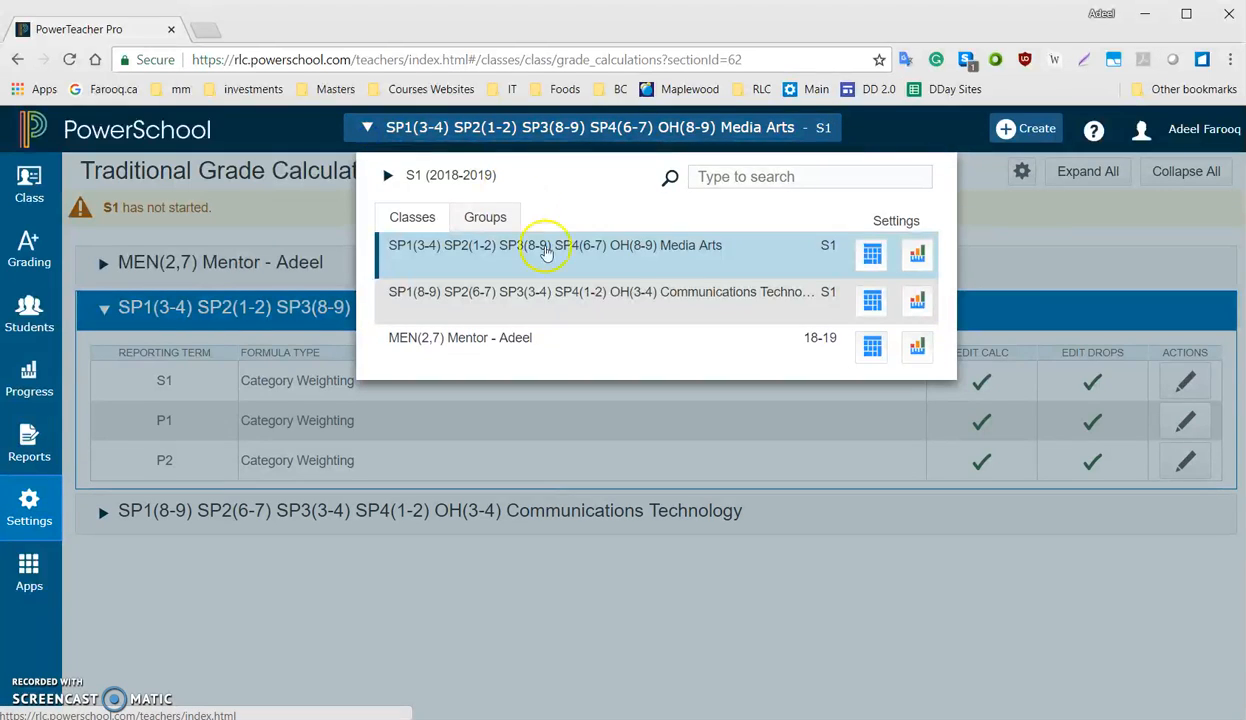
pyautogui.click(693, 295)
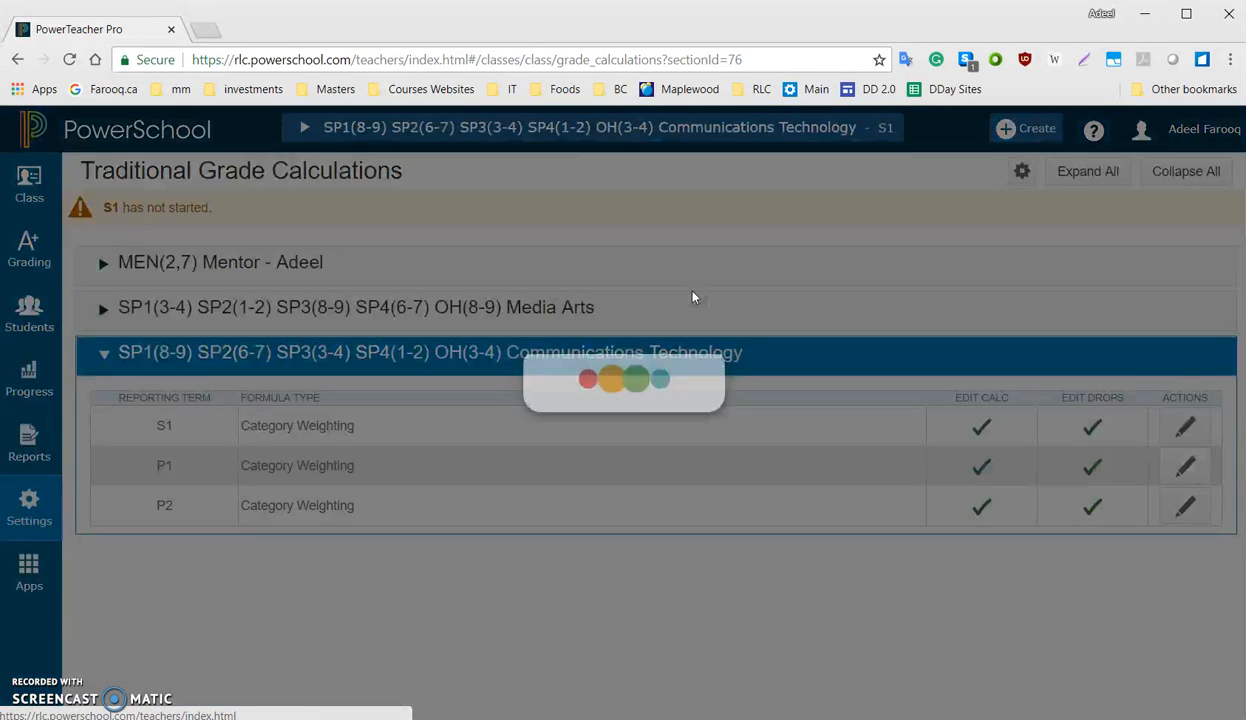
pyautogui.click(1184, 507)
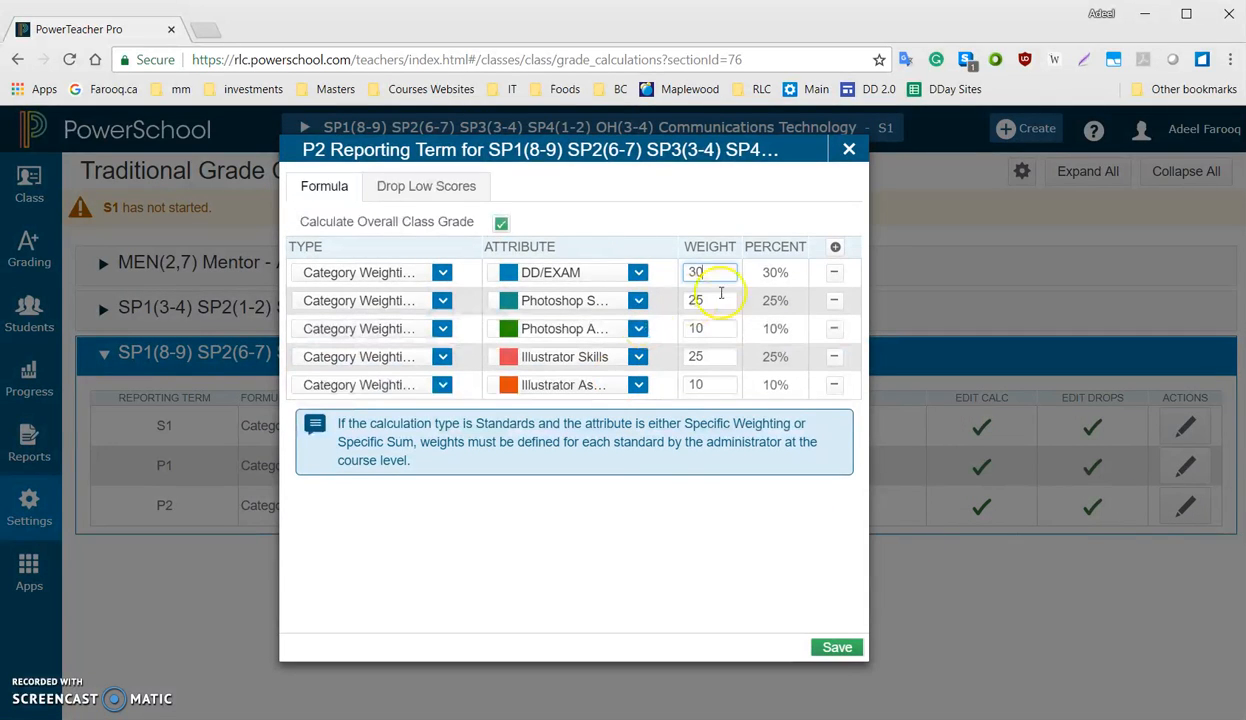
pyautogui.click(849, 149)
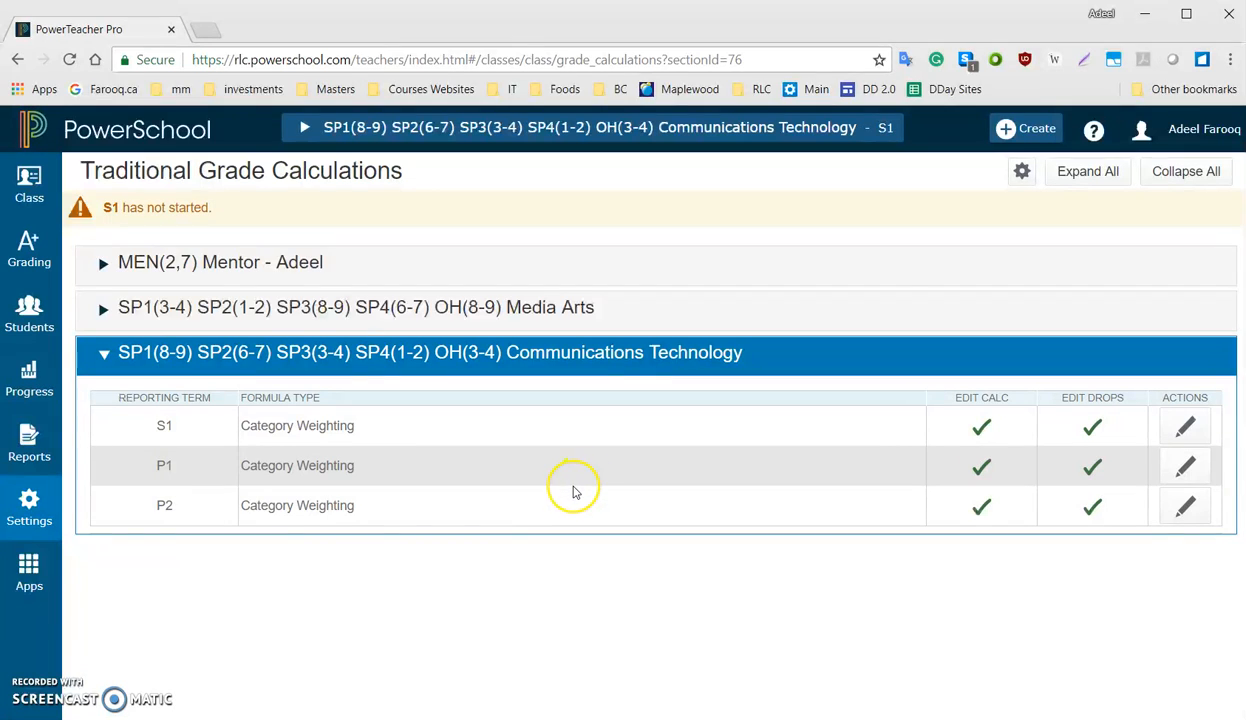